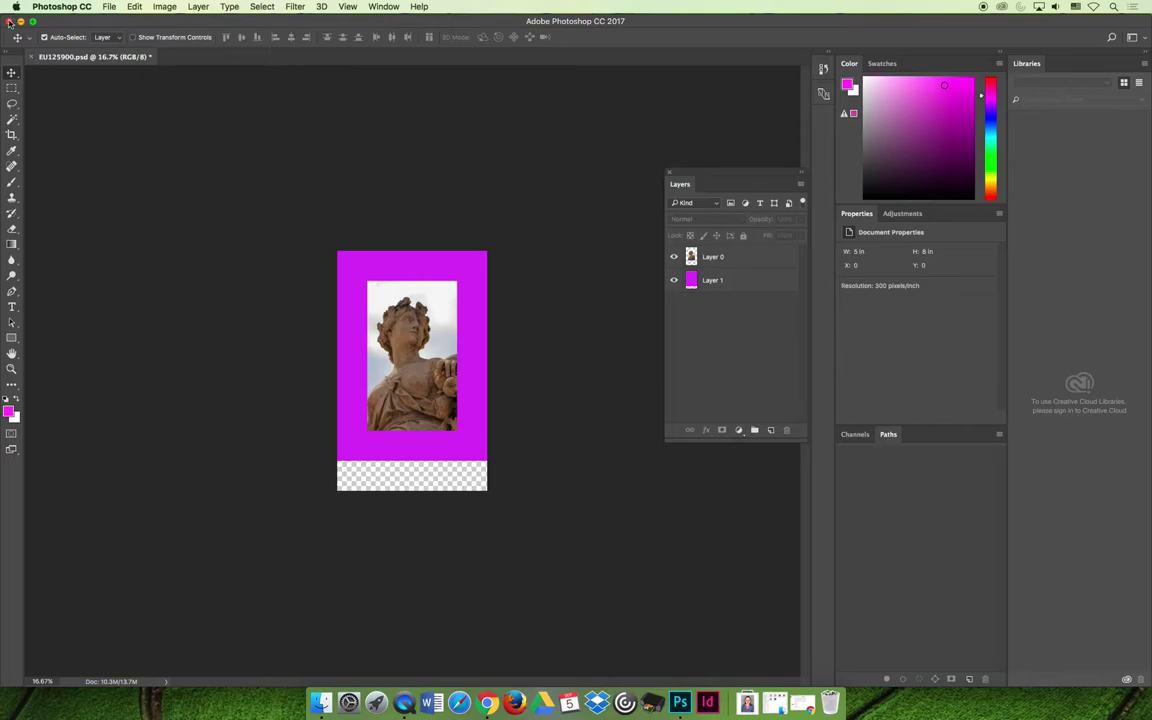
Step: Close the open document without saving its changes and reopen EU125900.psd
left_click(545, 234)
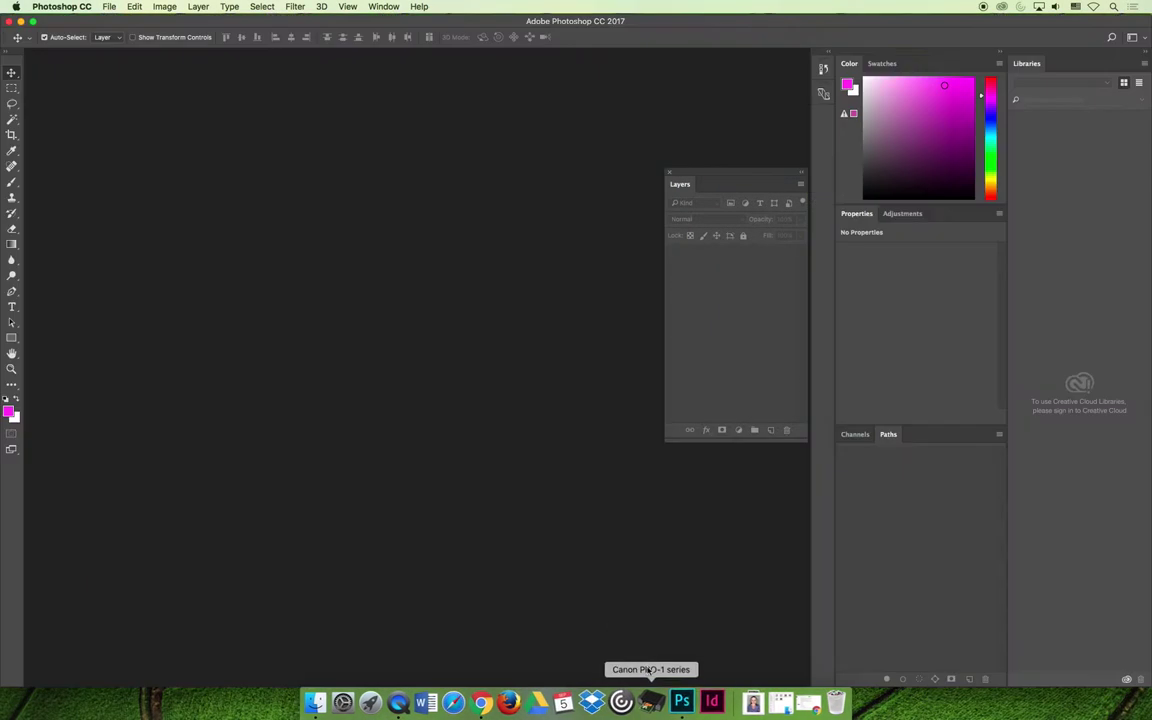
left_click(108, 6)
mouse_move(135, 66)
left_click(290, 67)
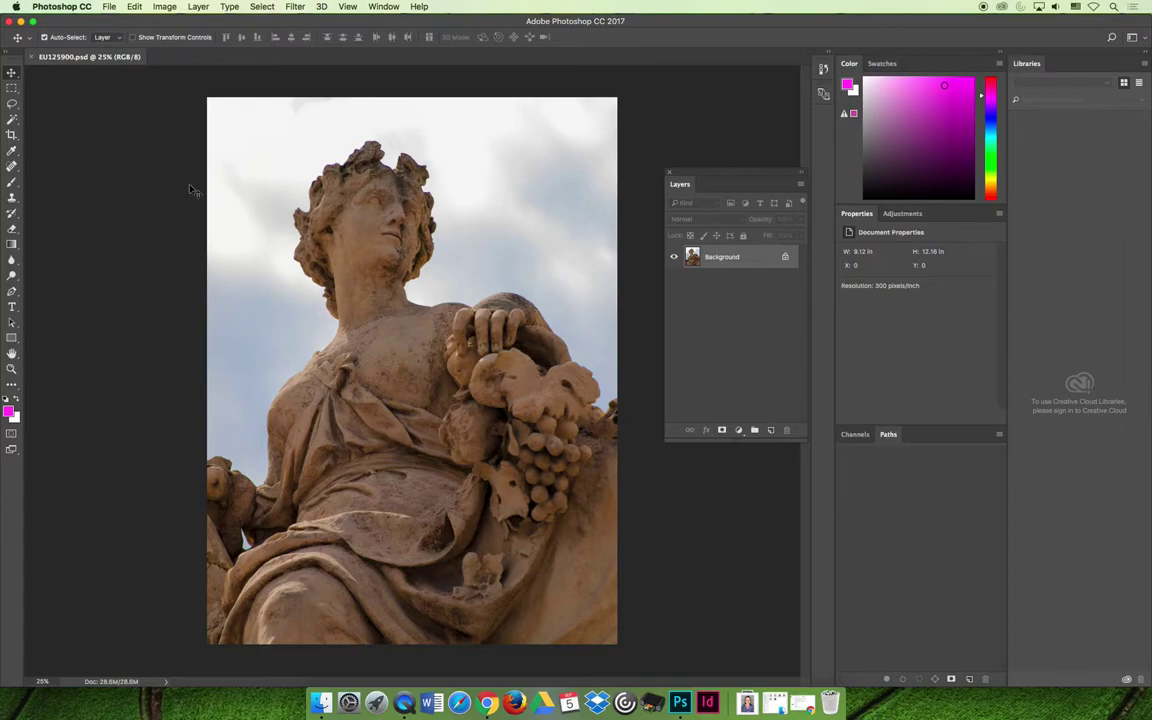
Step: Turn off resampling in the Image Size settings and set the image resolution to 240 pixels/inch
left_click(164, 6)
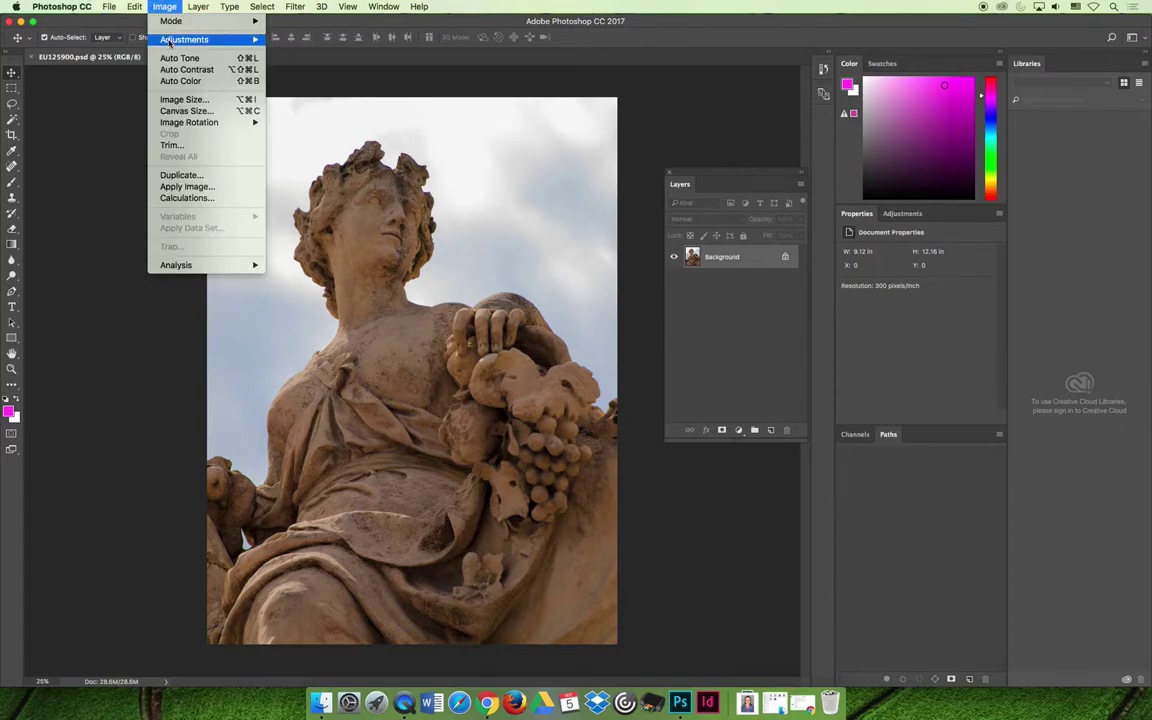
left_click(187, 101)
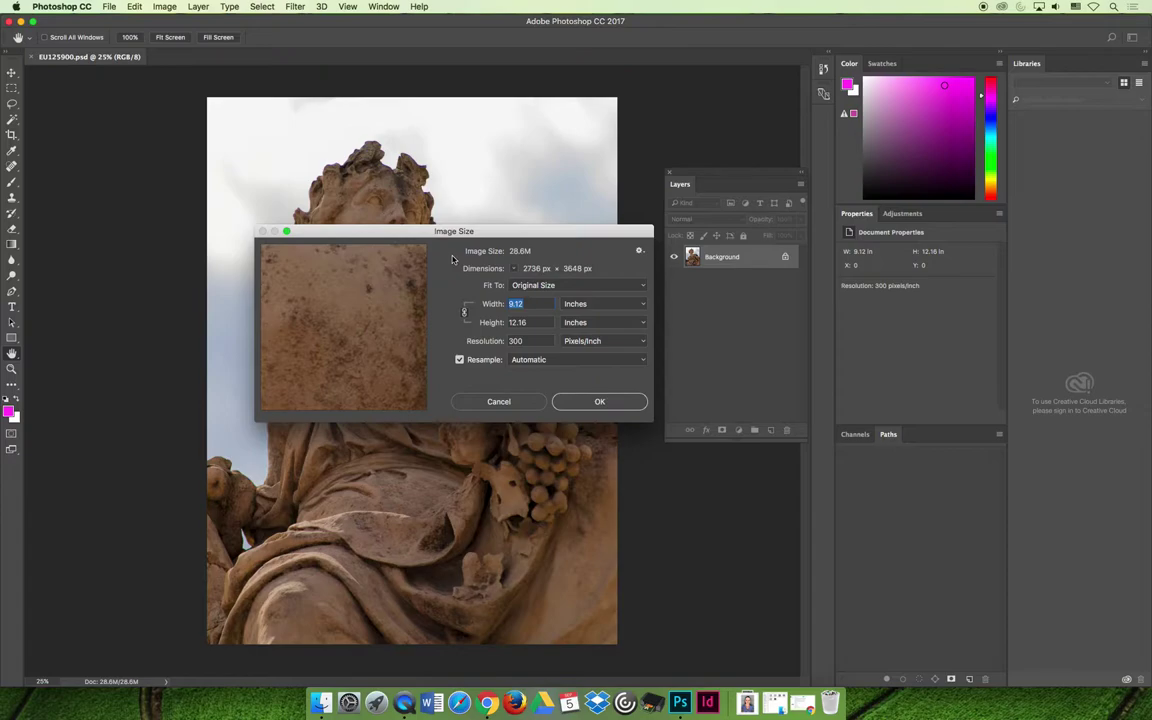
left_click(459, 359)
key("Tab")
key("Tab")
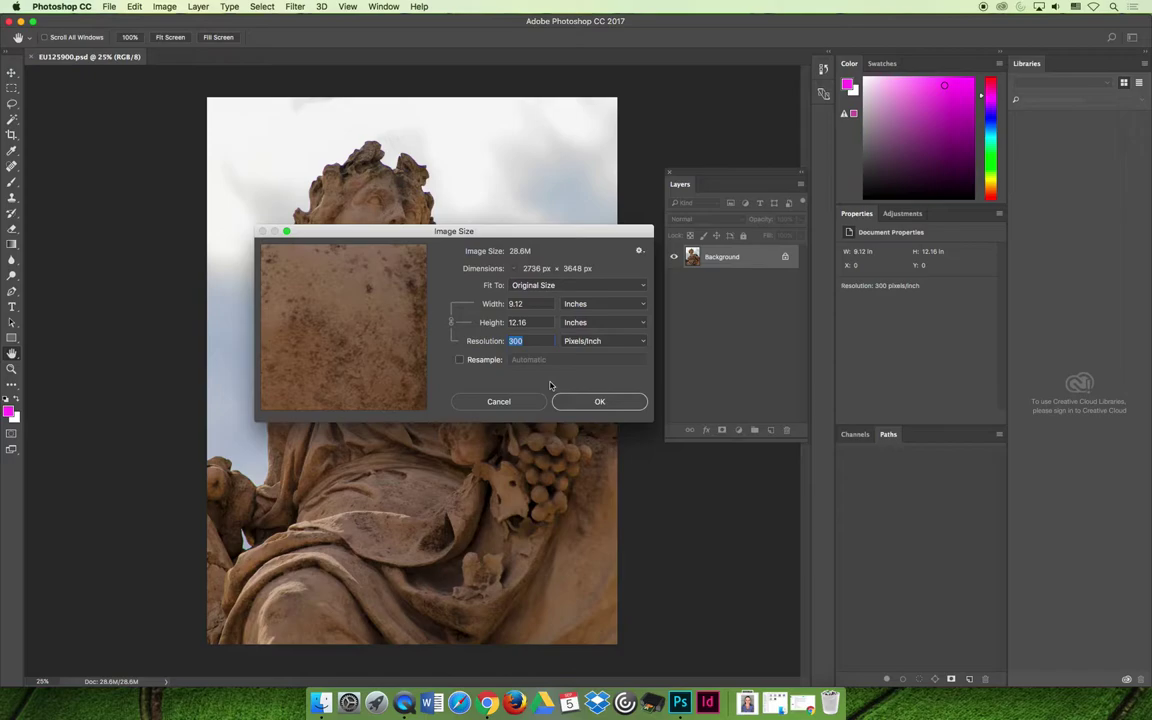
type("240")
left_click(592, 403)
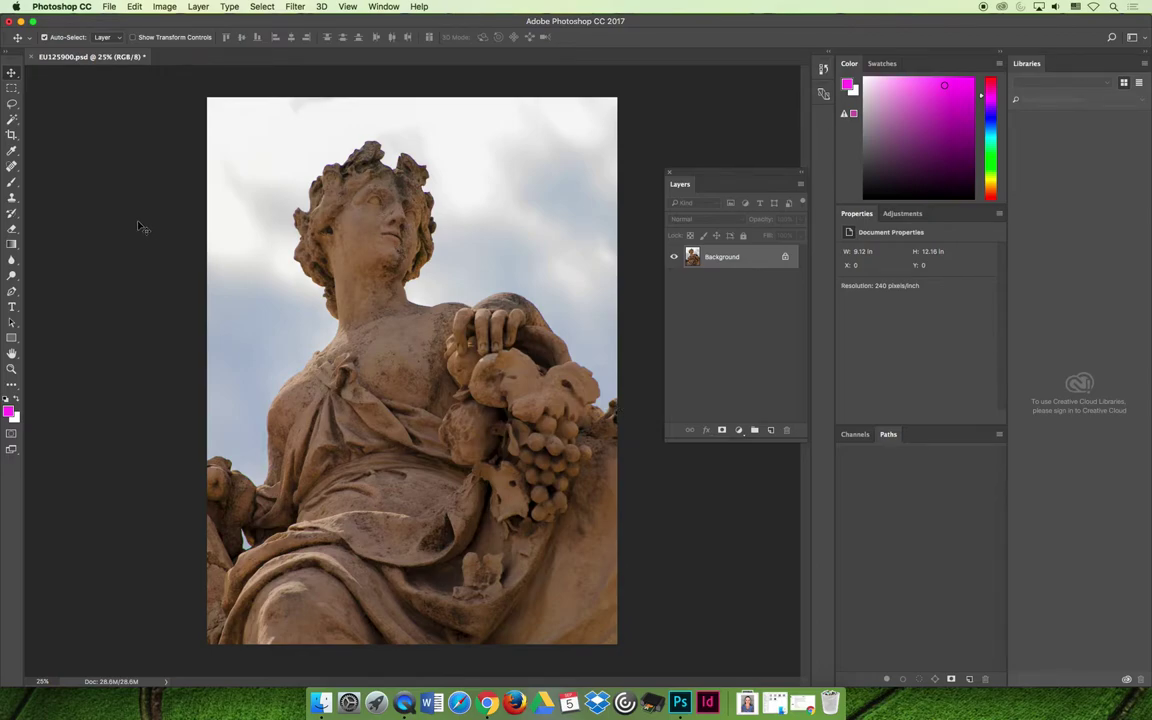
Step: Activate the Crop tool and look through its saved crop presets
left_click(12, 136)
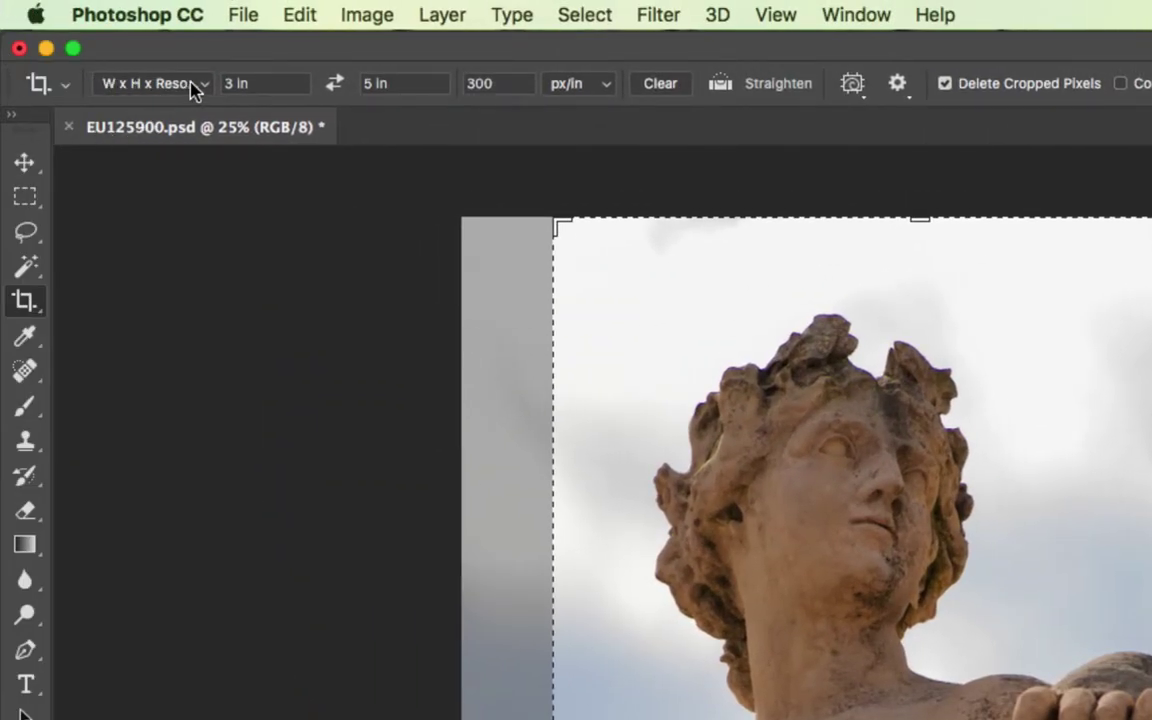
left_click(40, 85)
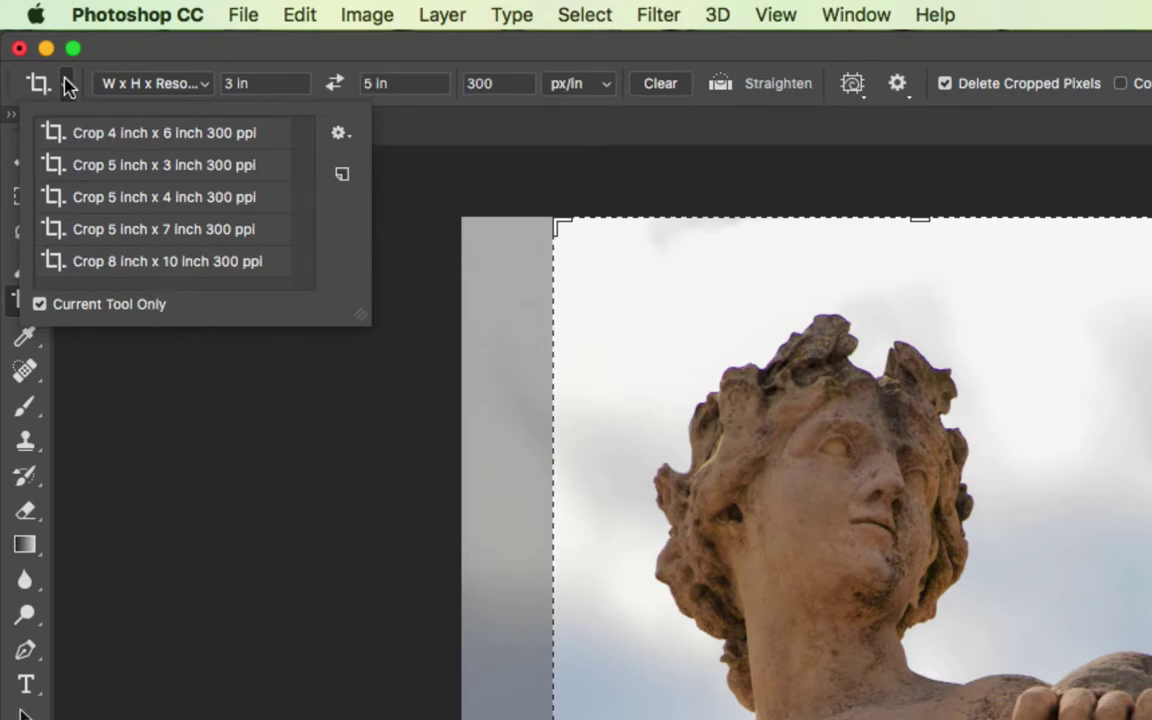
left_click(69, 87)
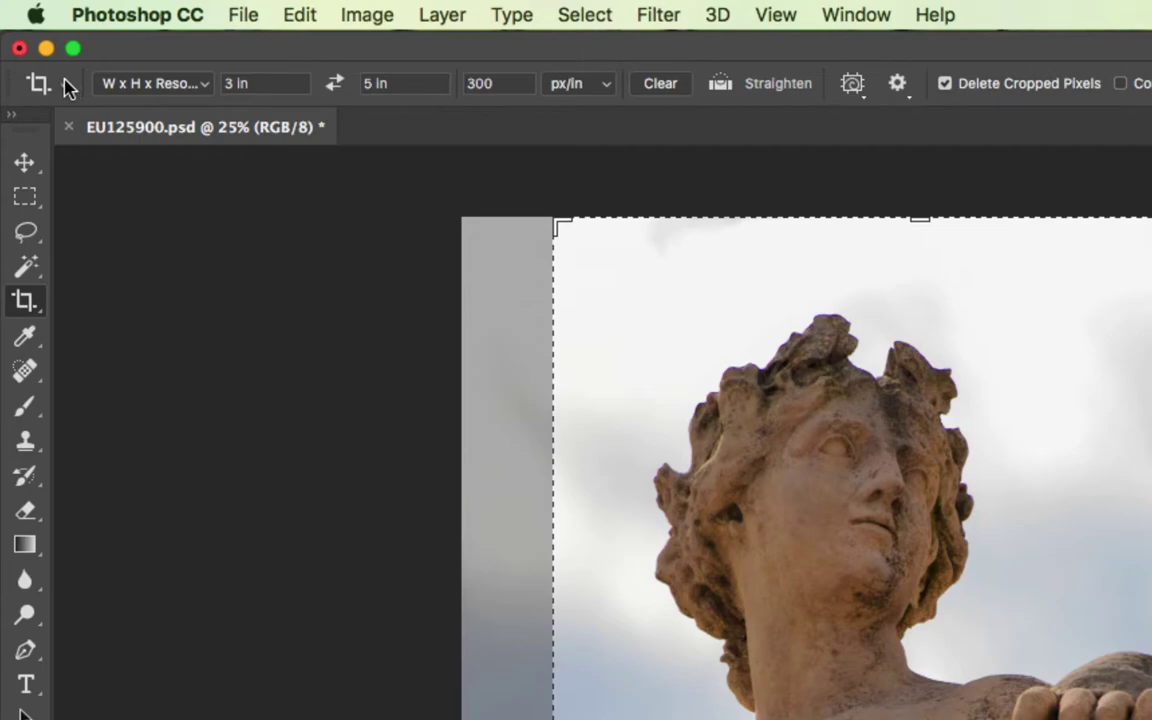
Step: Switch the crop constraint to Ratio and inspect its empty width and height values
left_click(200, 87)
left_click(182, 64)
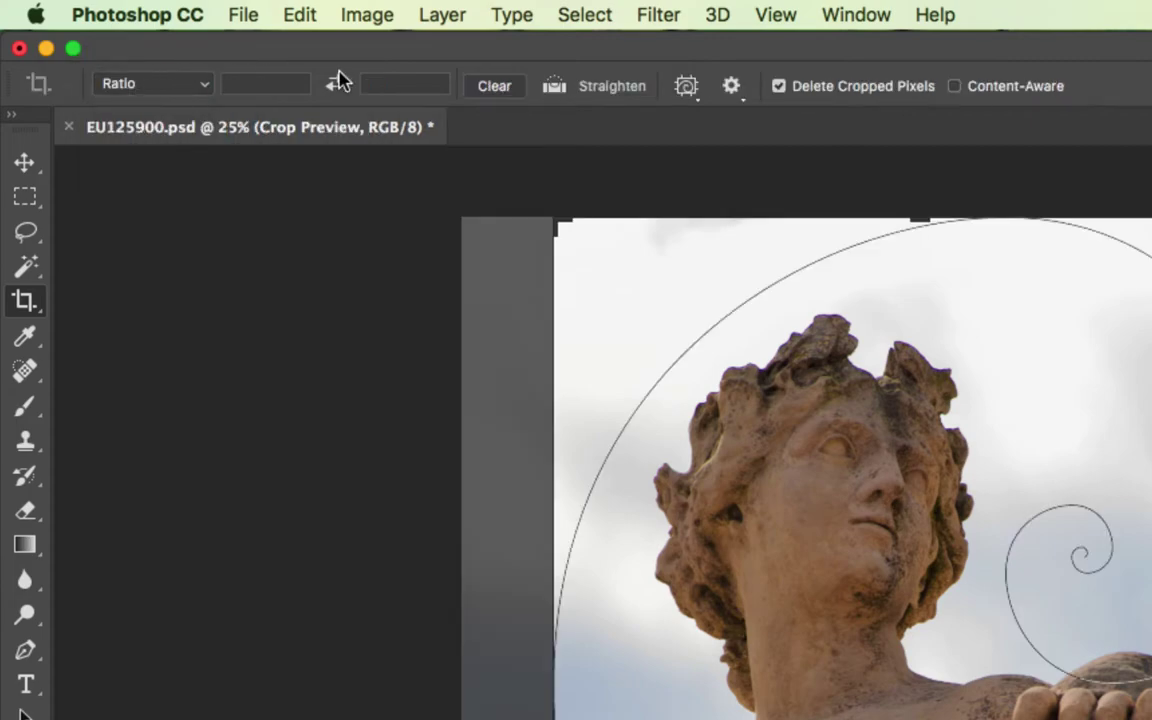
left_click(401, 82)
left_click(300, 84)
Step: Constrain the crop by W x H x Resolution with a width of 6 in and a height of 9 in
left_click(170, 90)
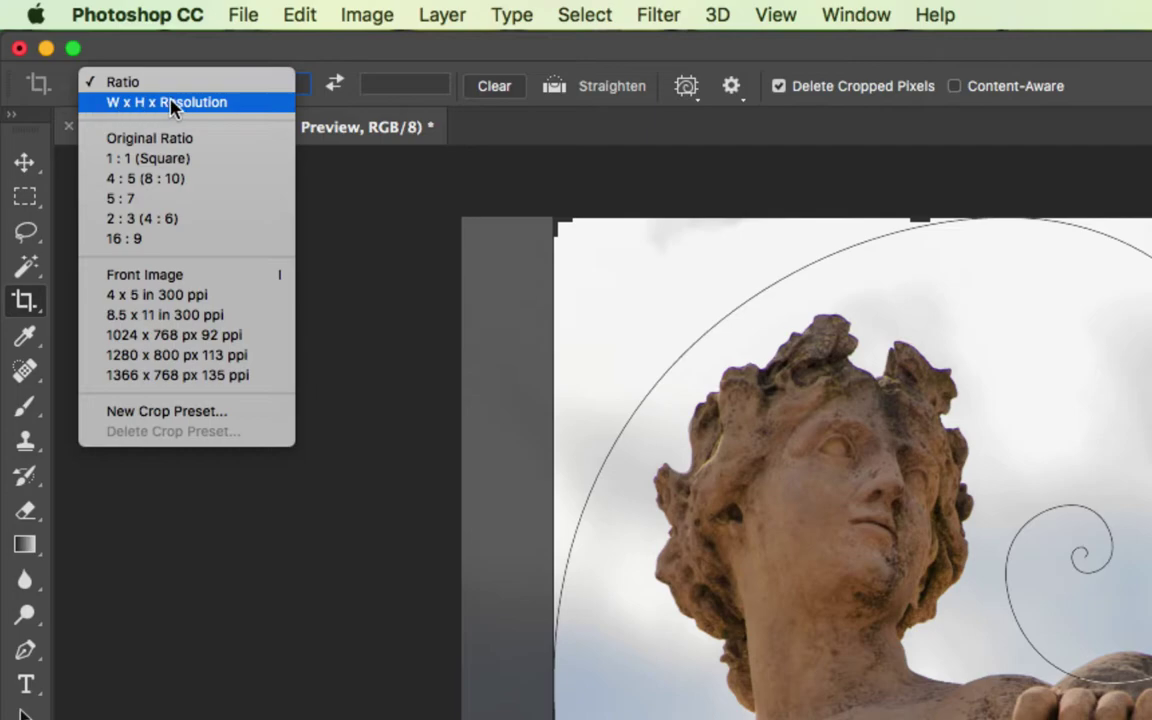
left_click(216, 104)
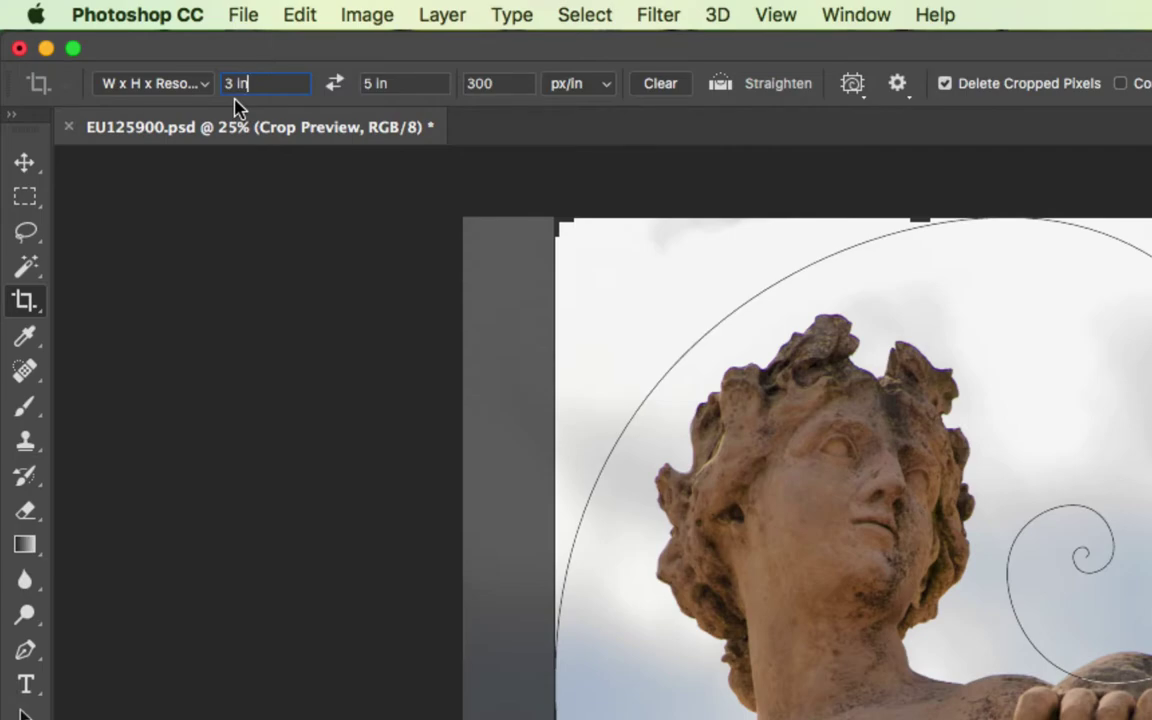
left_click_drag(255, 83, 205, 83)
type("6")
key("Tab")
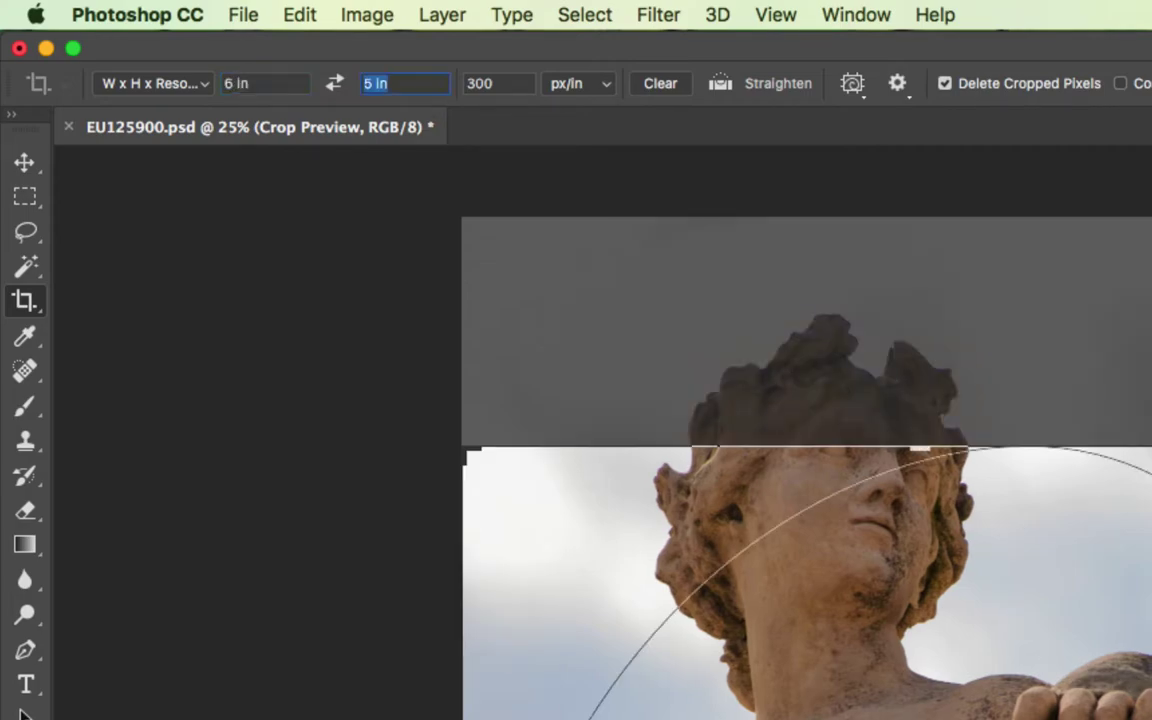
type("9")
key("Tab")
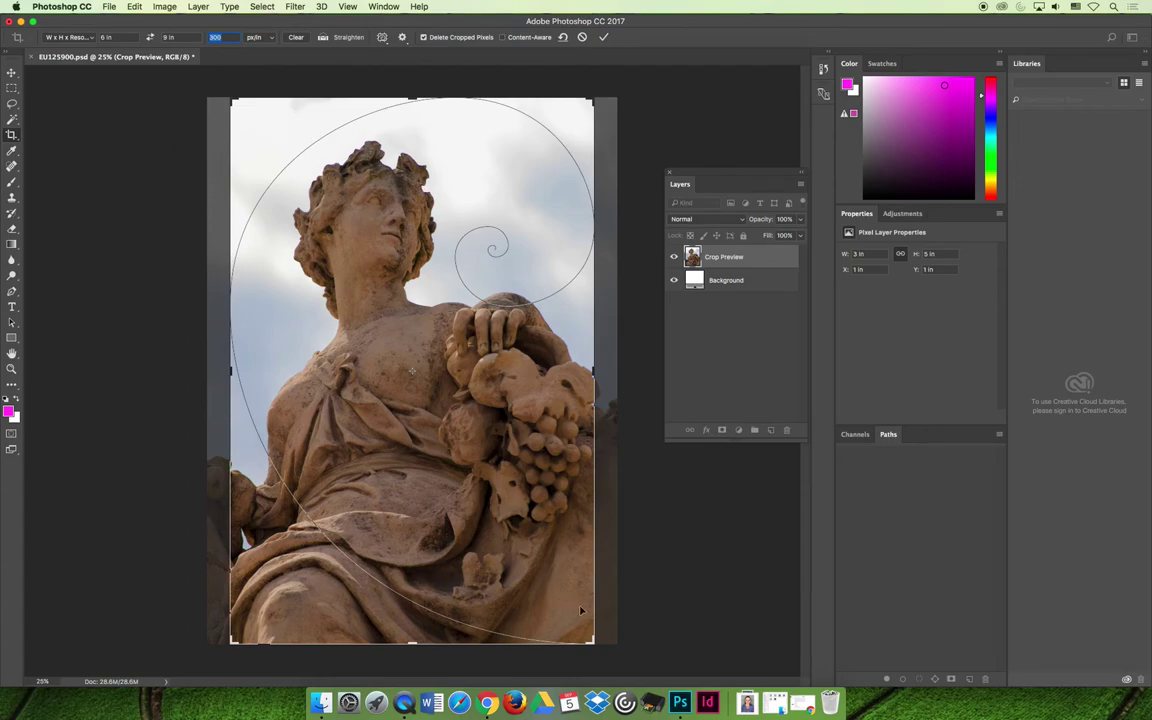
Step: Try shrinking the crop frame to about 0.84 × 1.26 in and enlarge it back to nearly the full image height
mouse_move(593, 642)
left_mouse_down()
mouse_move(515, 568)
mouse_move(514, 522)
mouse_move(483, 478)
mouse_move(603, 632)
left_mouse_up()
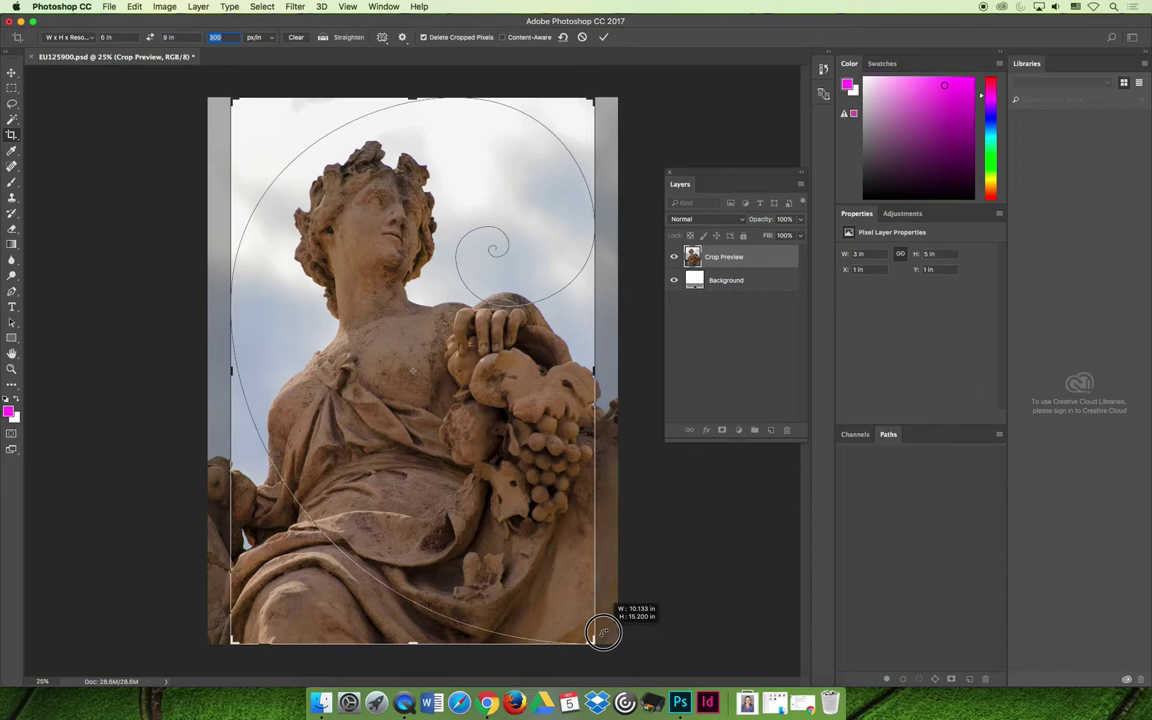
left_click_drag(603, 632, 420, 394)
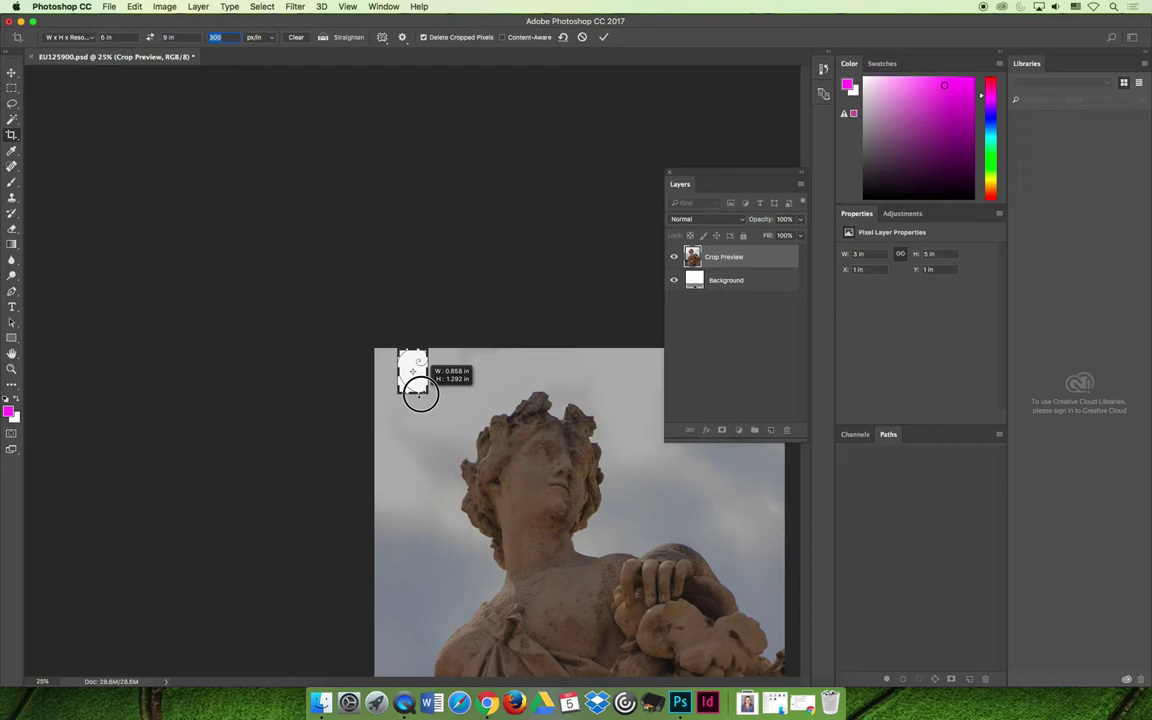
left_click_drag(420, 395, 419, 393)
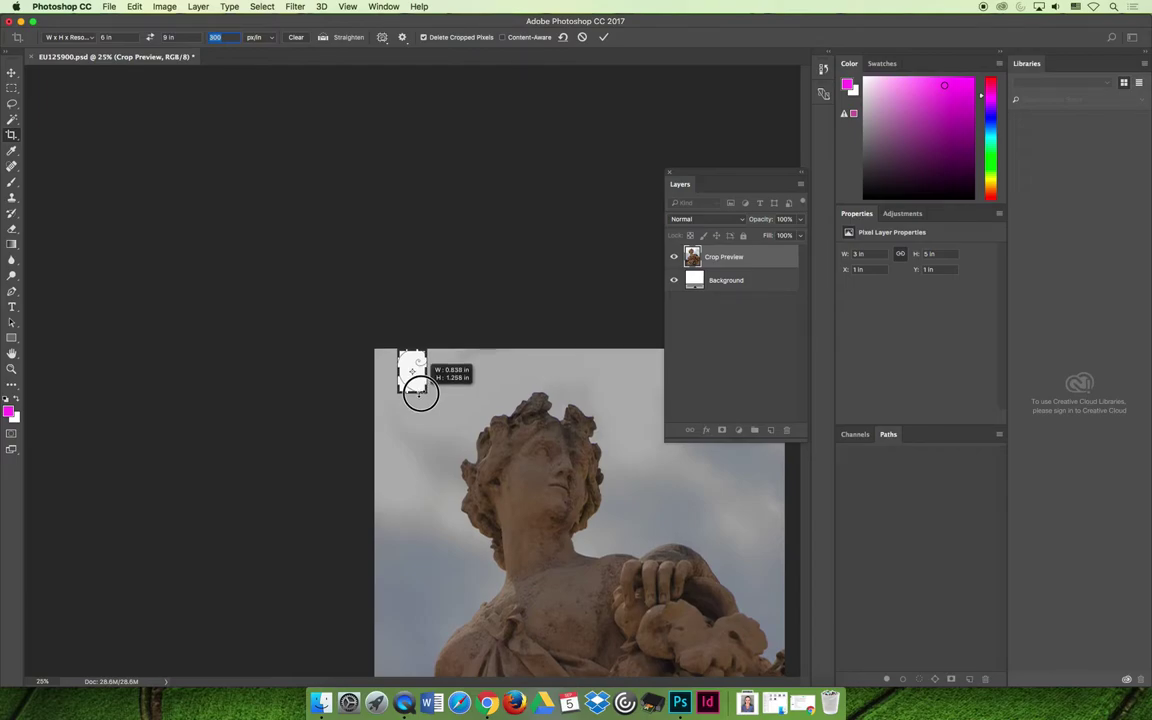
left_click_drag(419, 393, 546, 665)
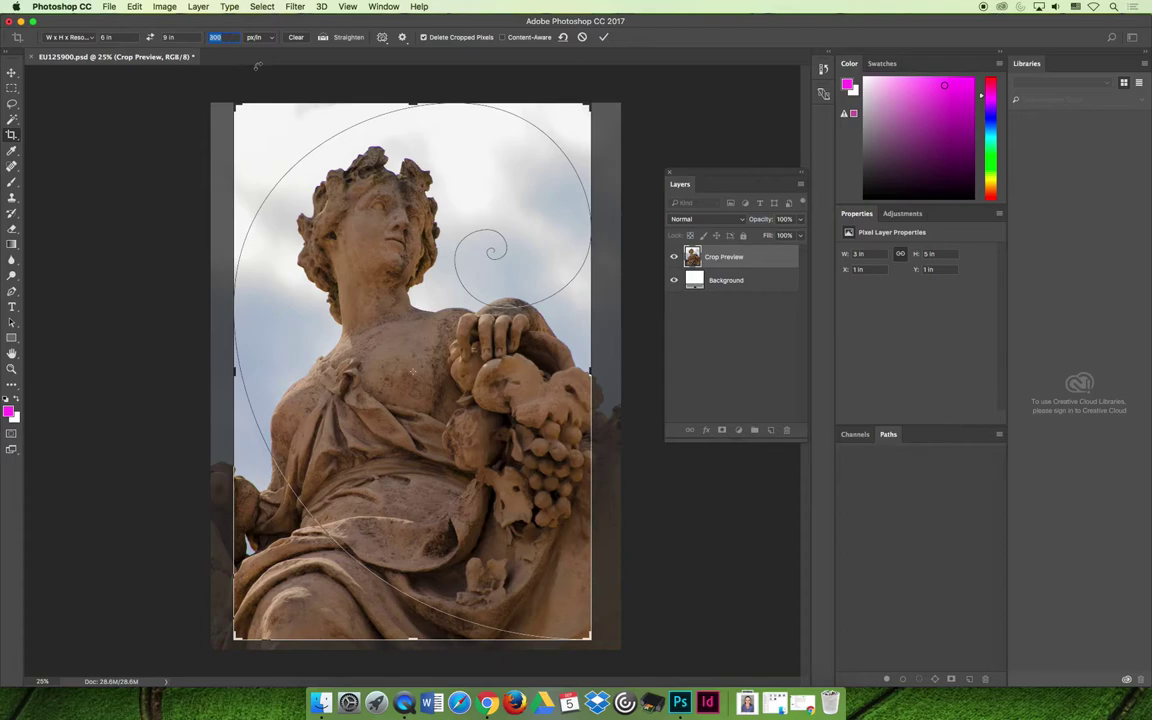
Step: Set the crop resolution to 240 px/in and shrink the frame to about 6.6 × 9.9 in around the statue's head and torso
type("240")
left_click_drag(588, 640, 515, 488)
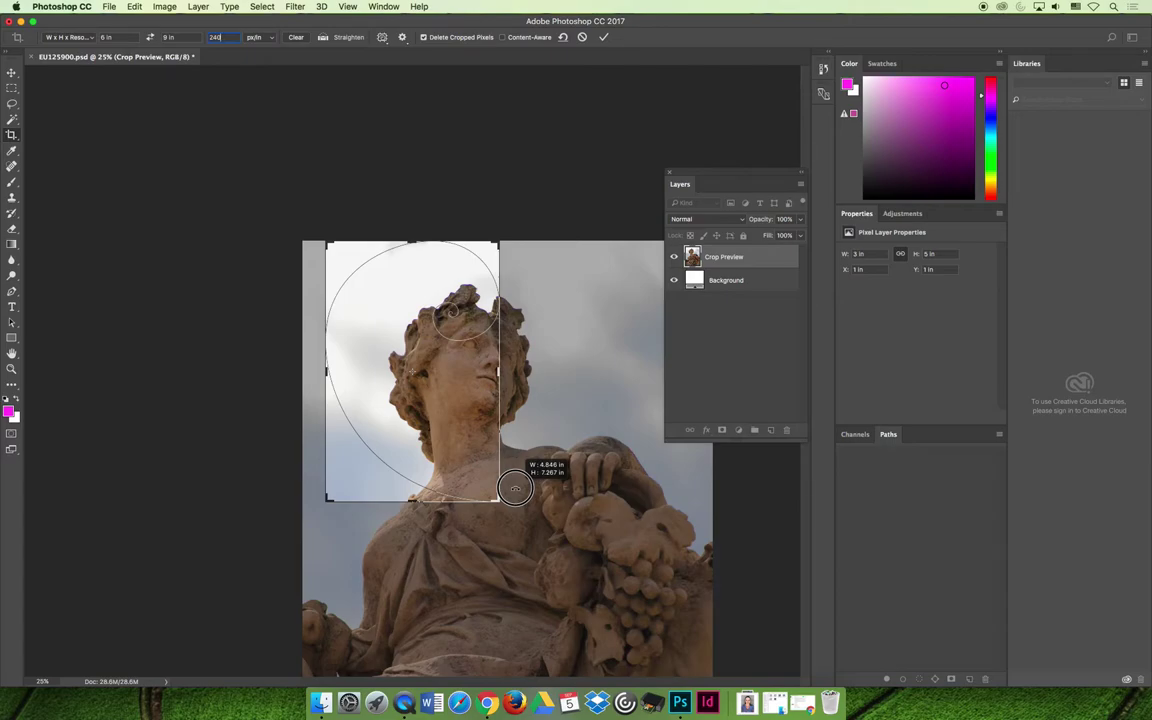
left_click_drag(515, 488, 548, 537)
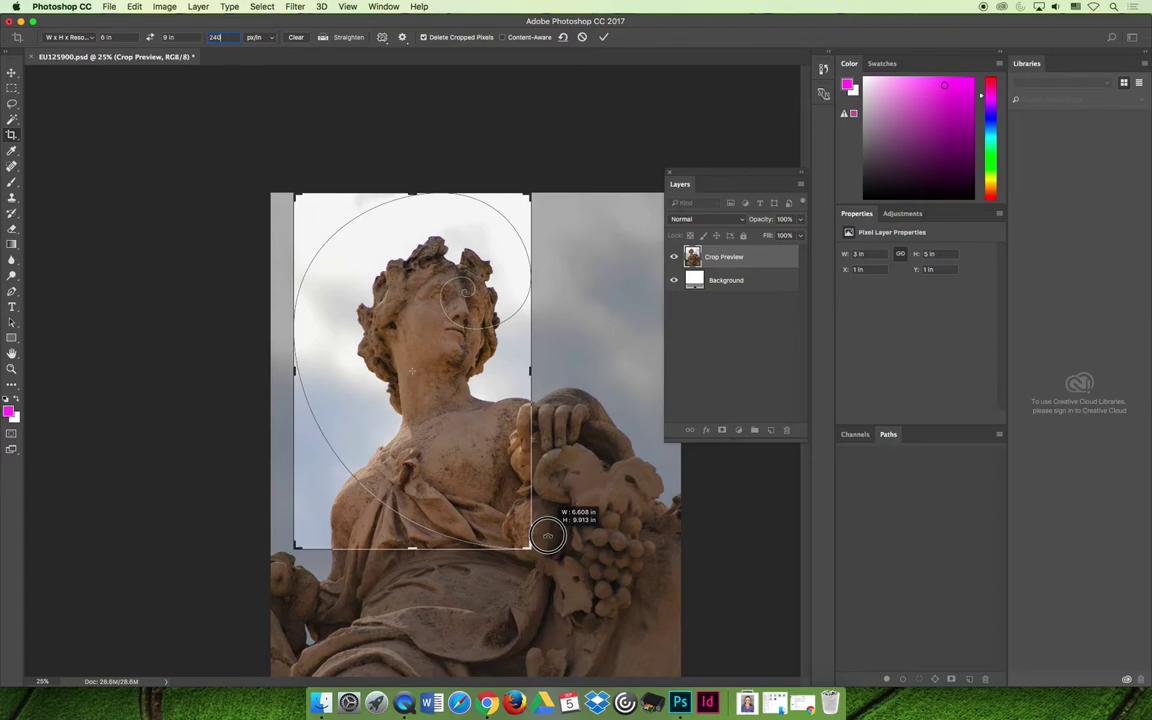
left_click_drag(547, 535, 546, 535)
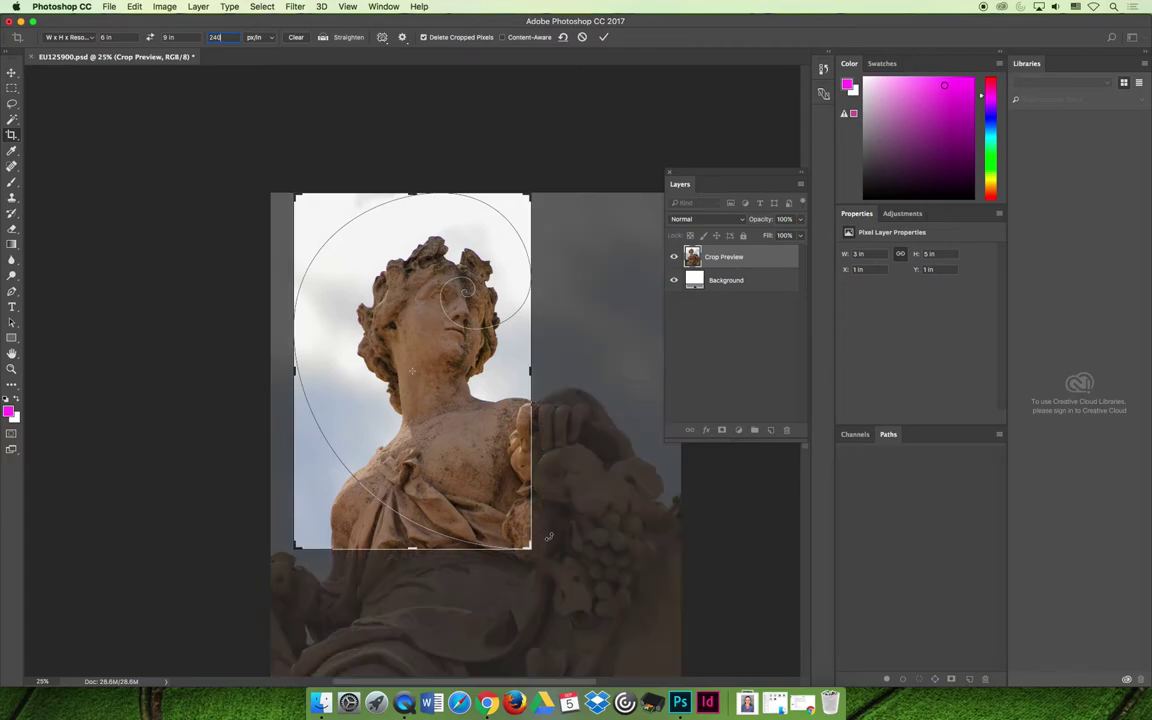
left_click_drag(471, 416, 422, 387)
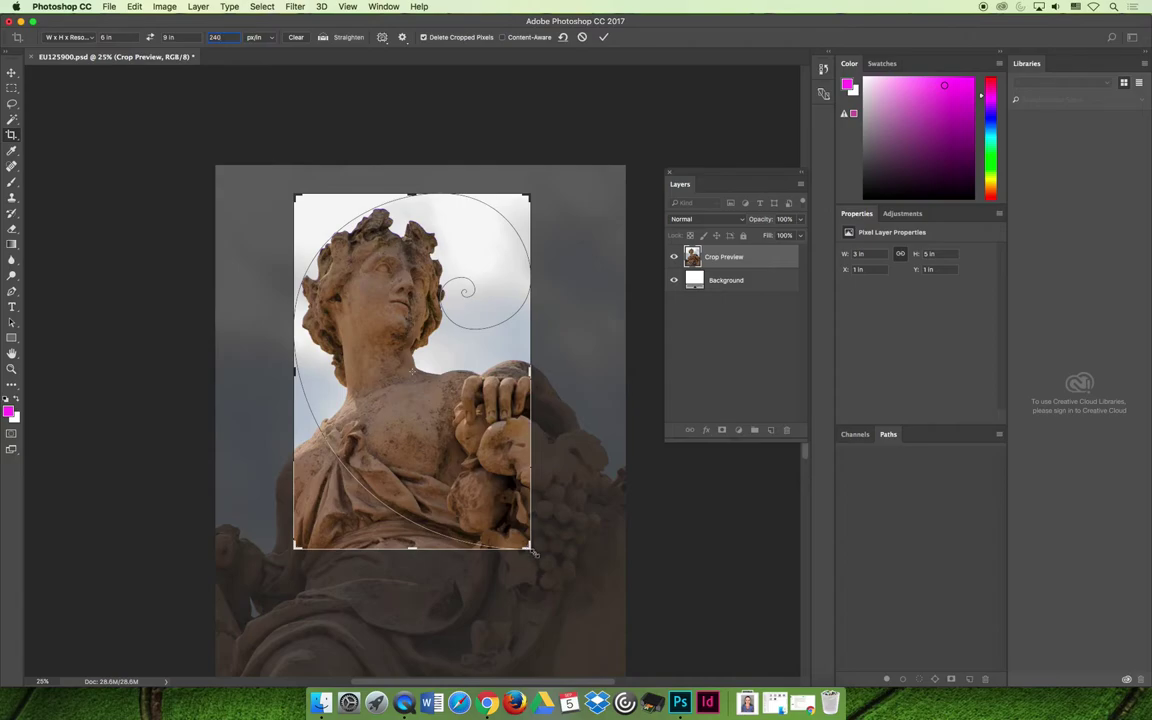
Step: Resize the crop frame to about 8.5 × 12.7 in and reposition the statue inside it
left_click_drag(533, 551, 499, 507)
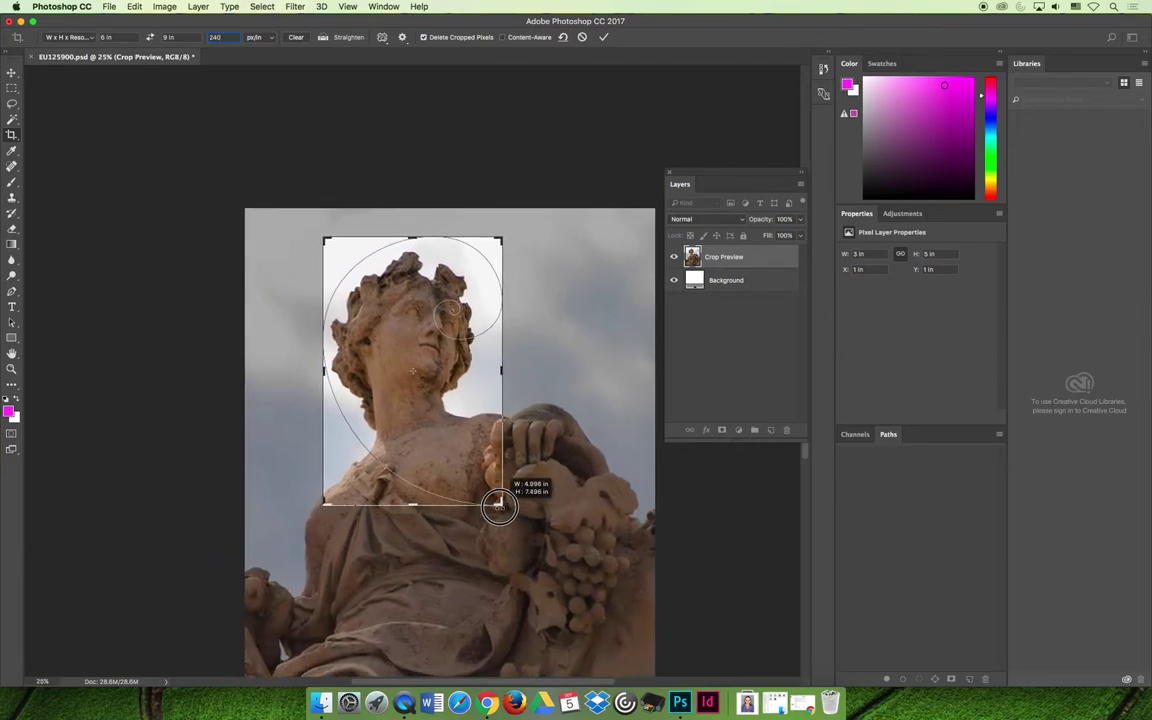
left_click_drag(499, 507, 501, 507)
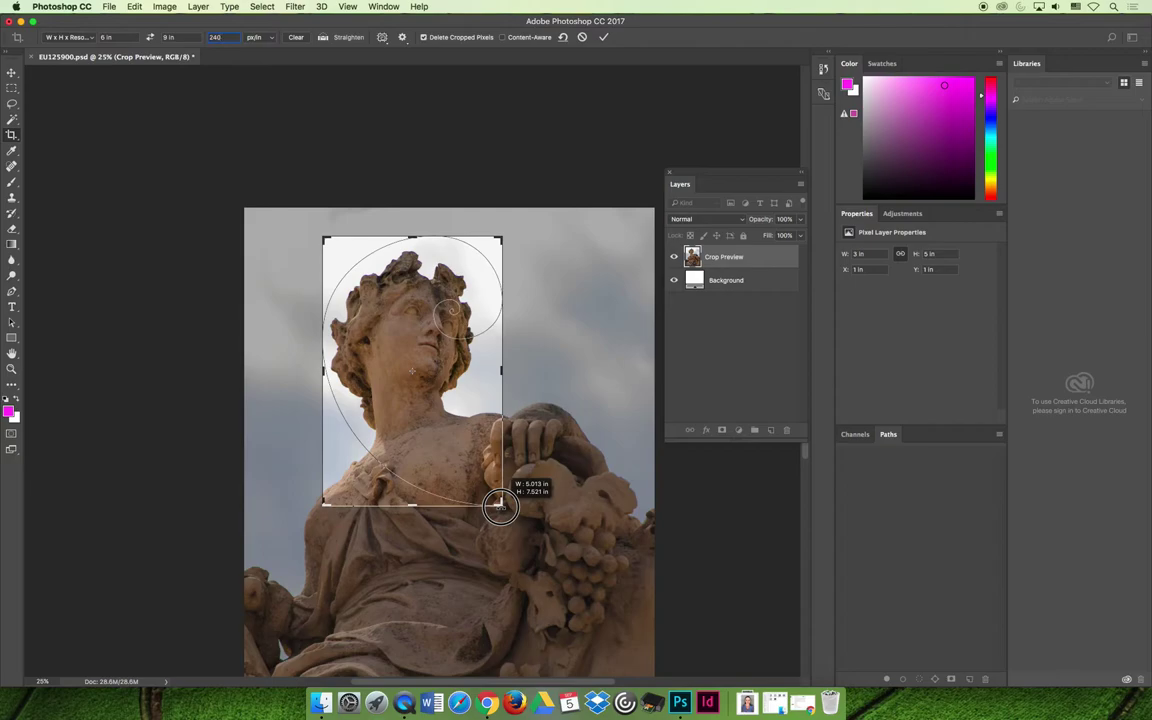
left_click_drag(500, 507, 559, 602)
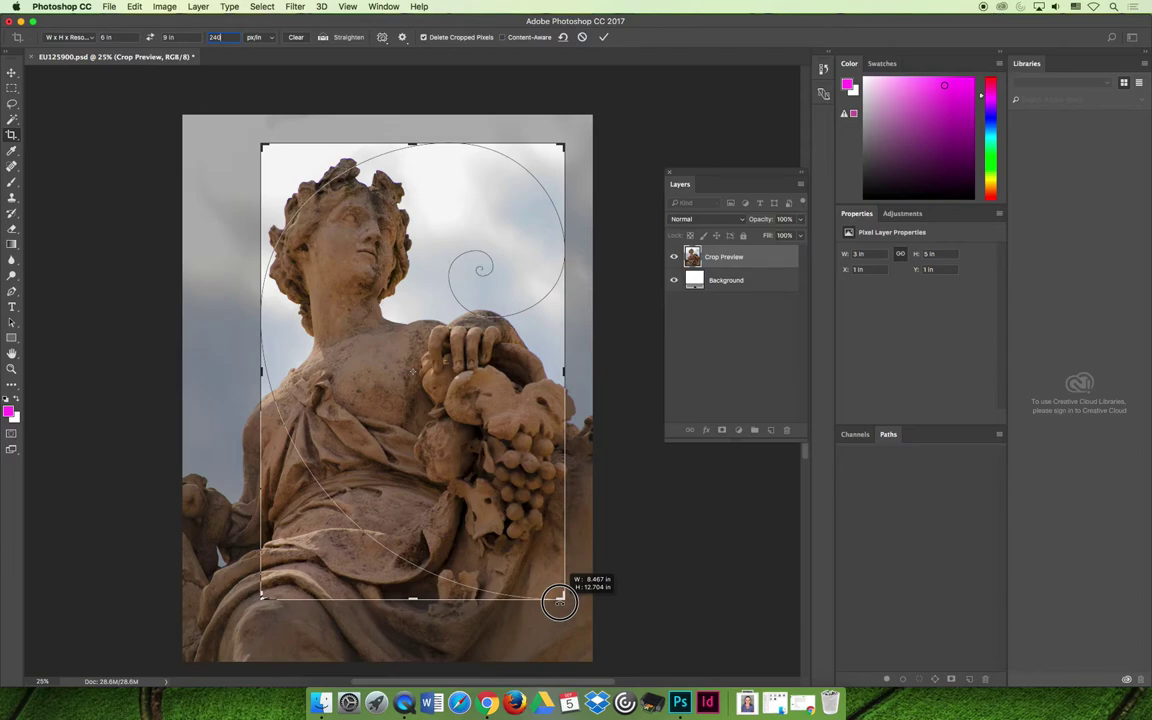
left_click_drag(559, 601, 559, 601)
left_click_drag(397, 357, 431, 362)
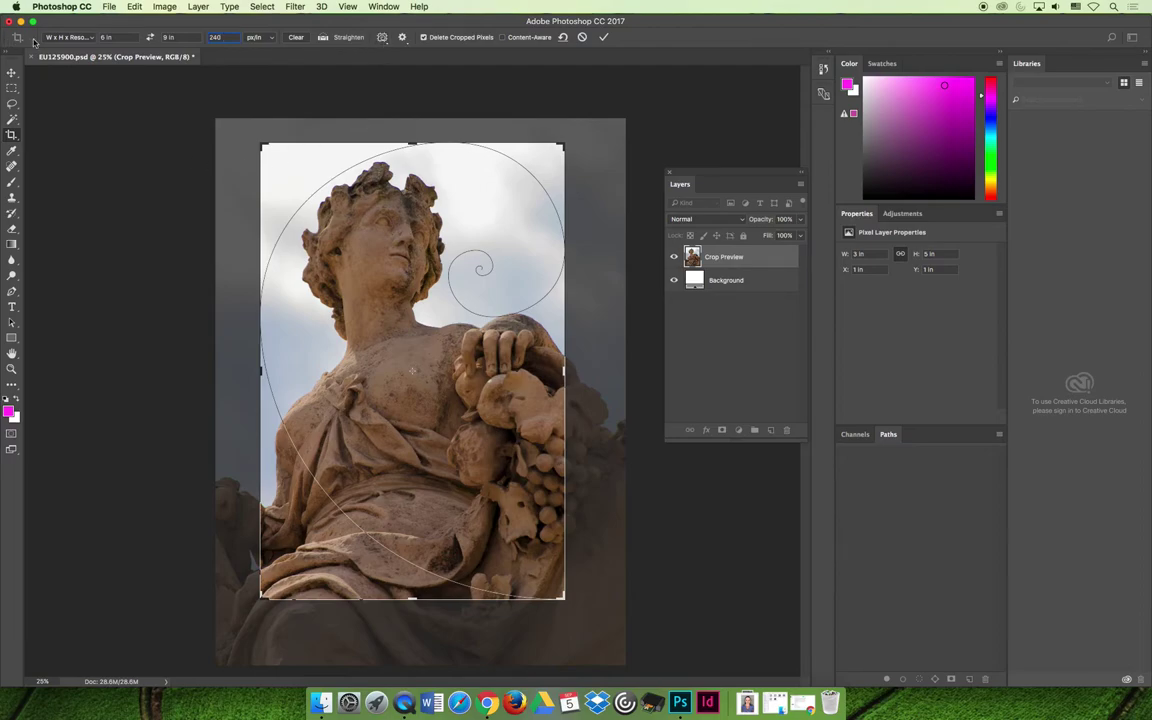
Step: Show the Rule of Thirds crop overlay and shift the statue slightly left and up against its grid lines
left_click(382, 38)
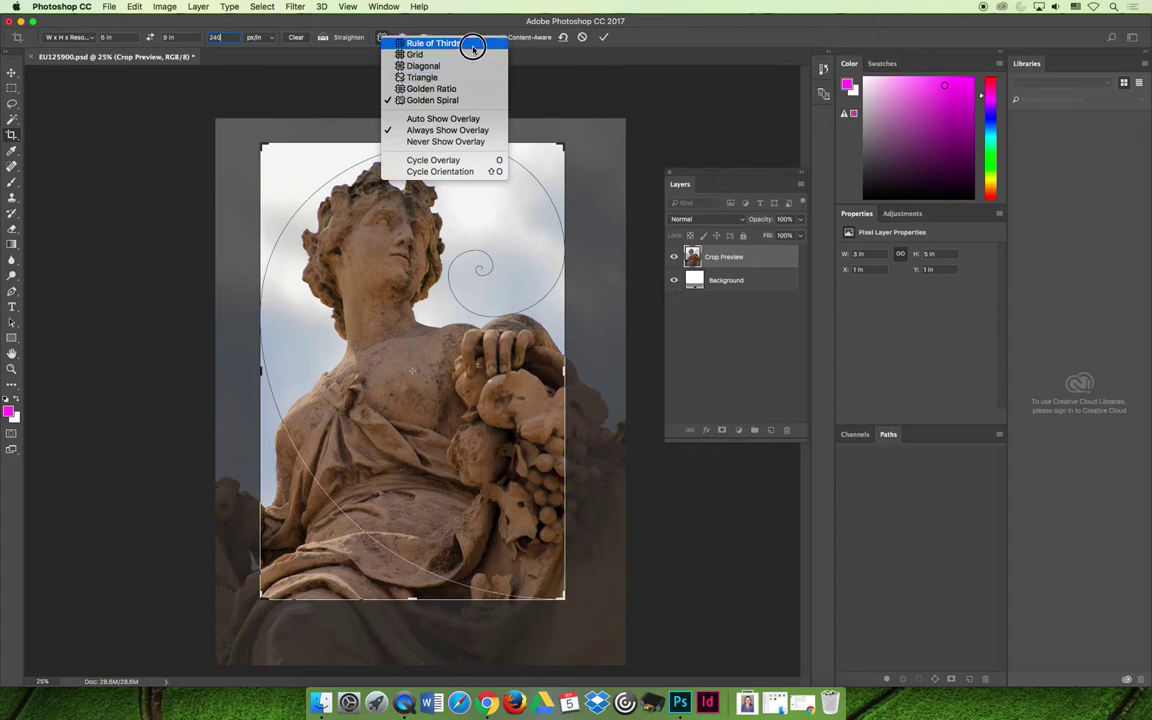
left_click(473, 47)
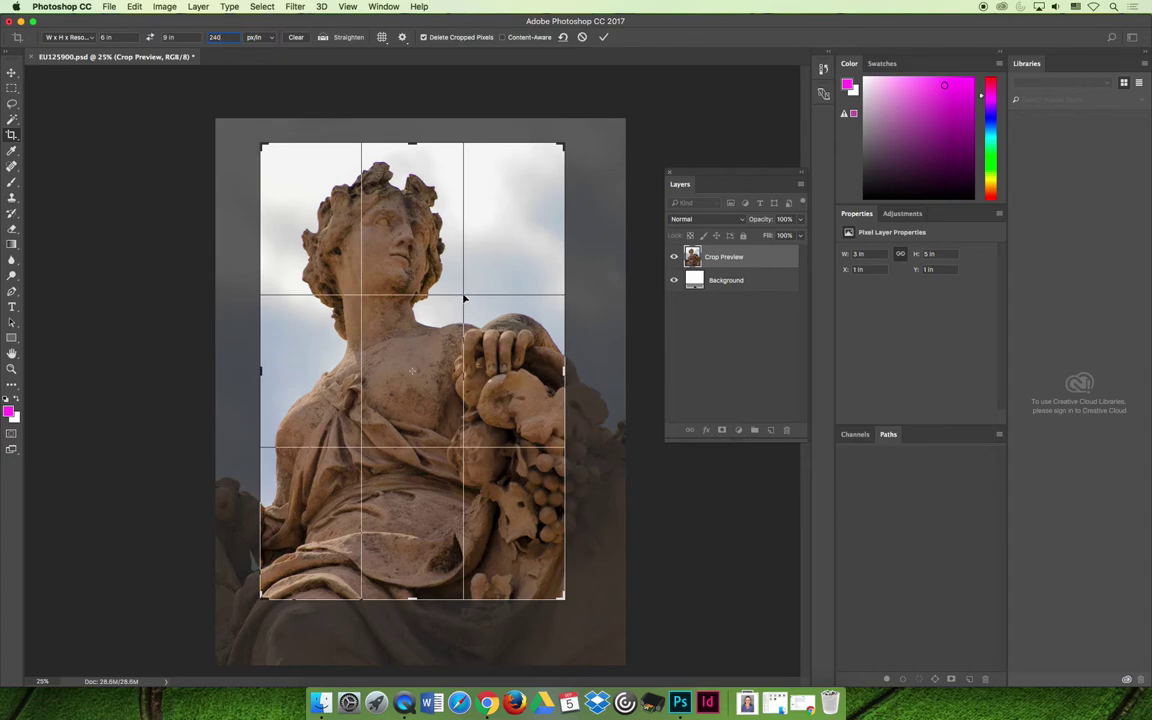
left_click_drag(362, 294, 362, 294)
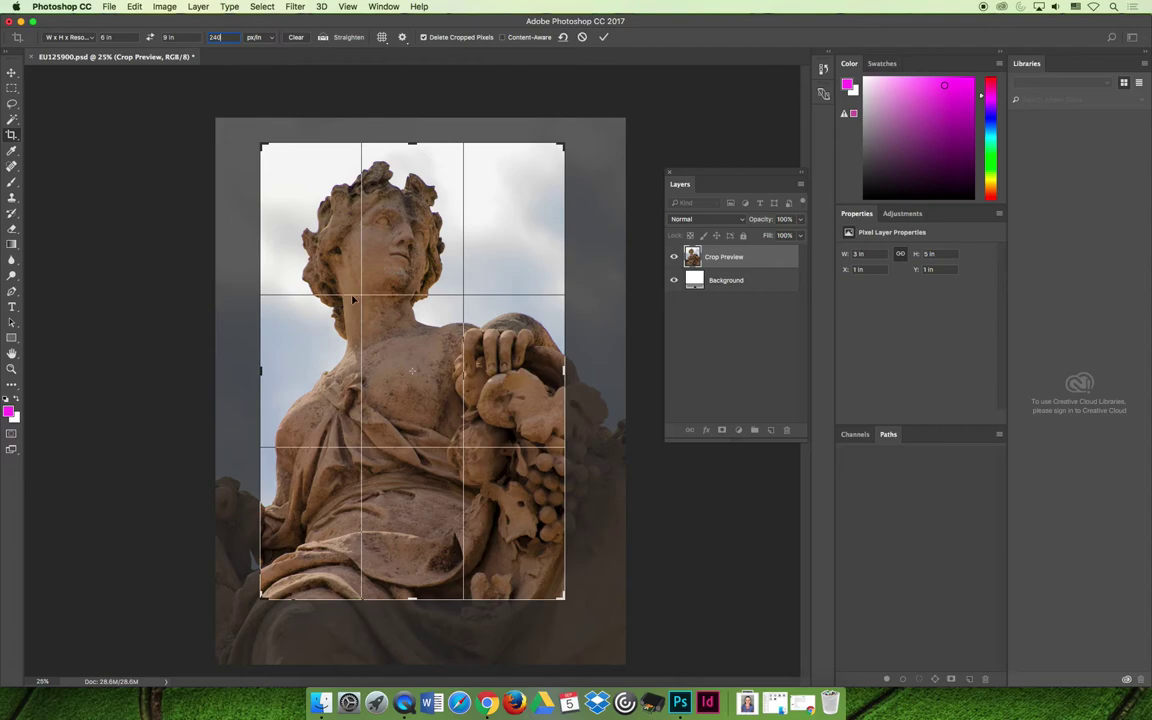
mouse_move(431, 372)
left_mouse_down()
mouse_move(419, 368)
mouse_move(407, 385)
mouse_move(399, 368)
mouse_move(410, 370)
left_mouse_up()
left_click(405, 388)
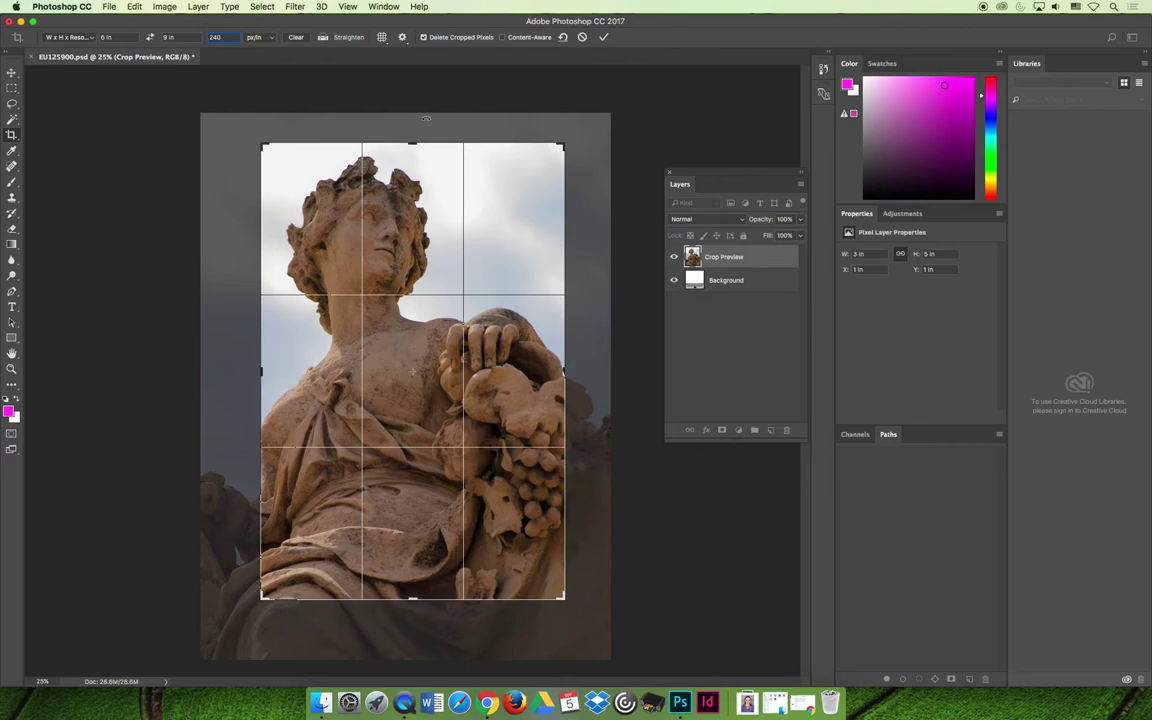
Step: Change the crop overlay to Golden Spiral and shift the statue slightly right and down within the frame
left_click(381, 37)
left_click(433, 100)
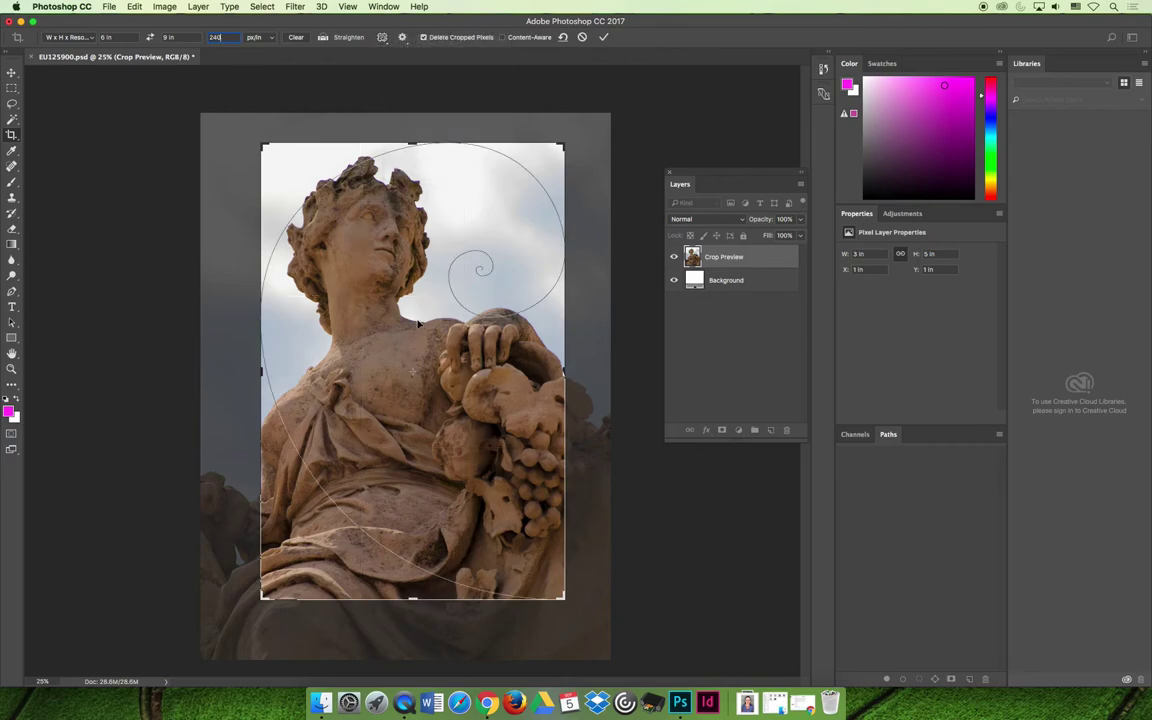
left_click_drag(360, 314, 392, 342)
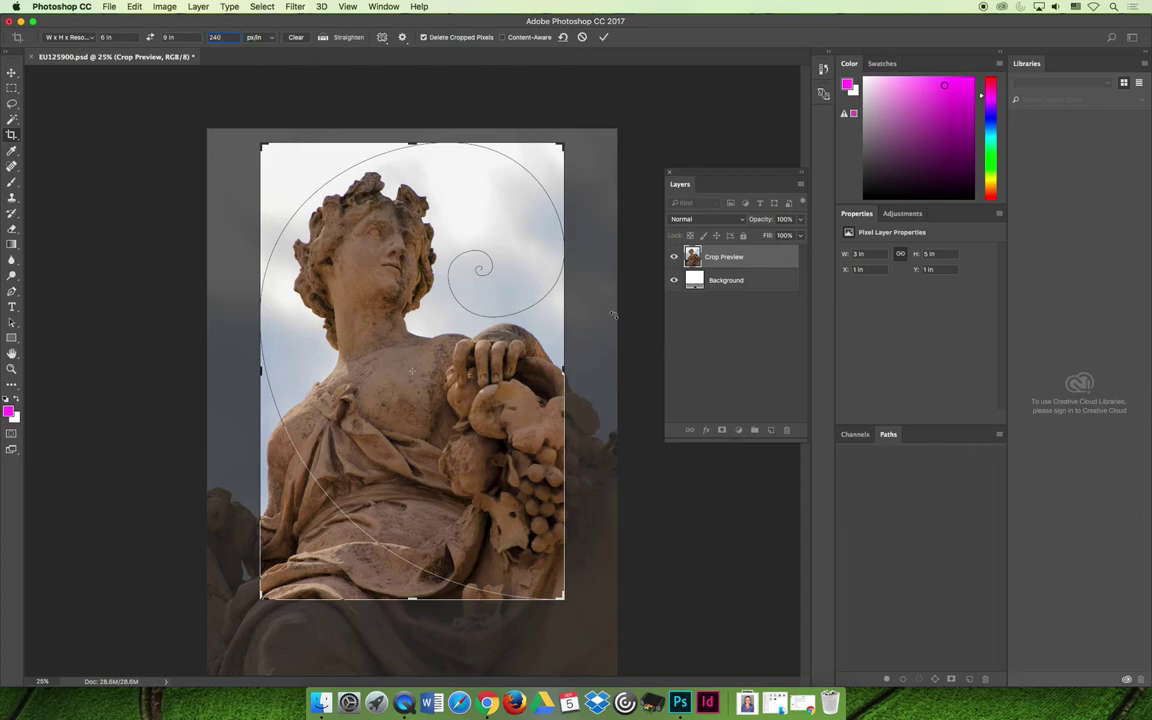
Step: Return the crop overlay to Rule of Thirds and apply the 6 × 9 in crop
left_click(382, 37)
left_click(403, 49)
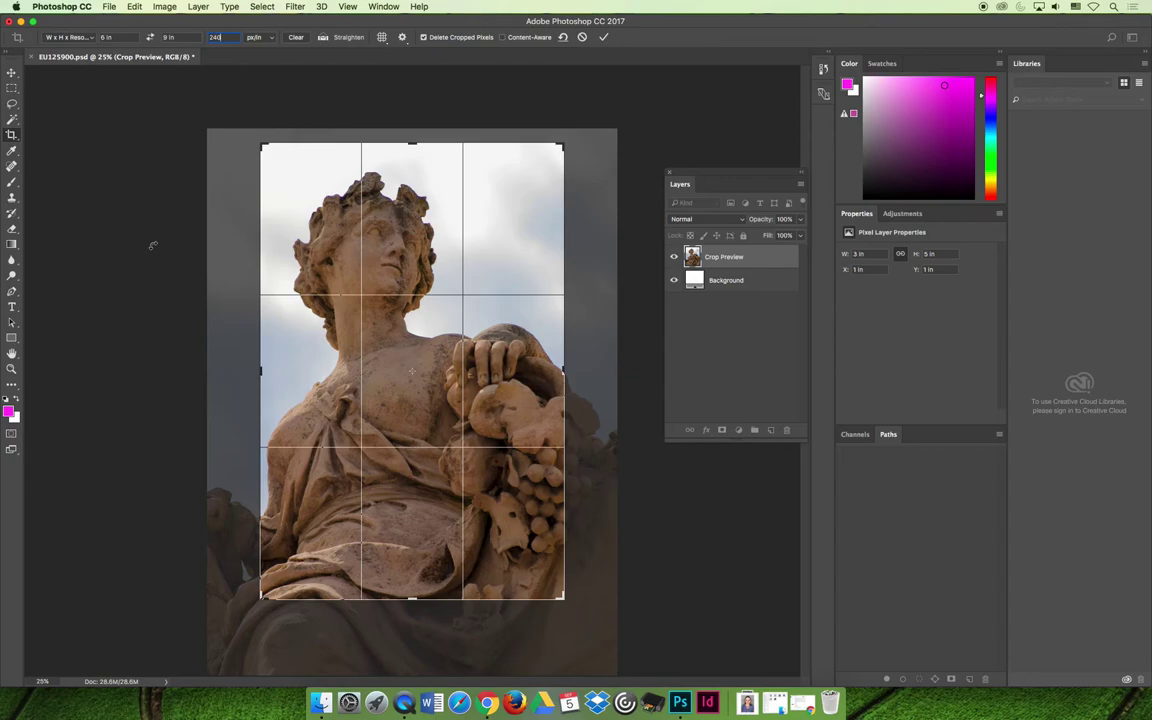
left_click(604, 37)
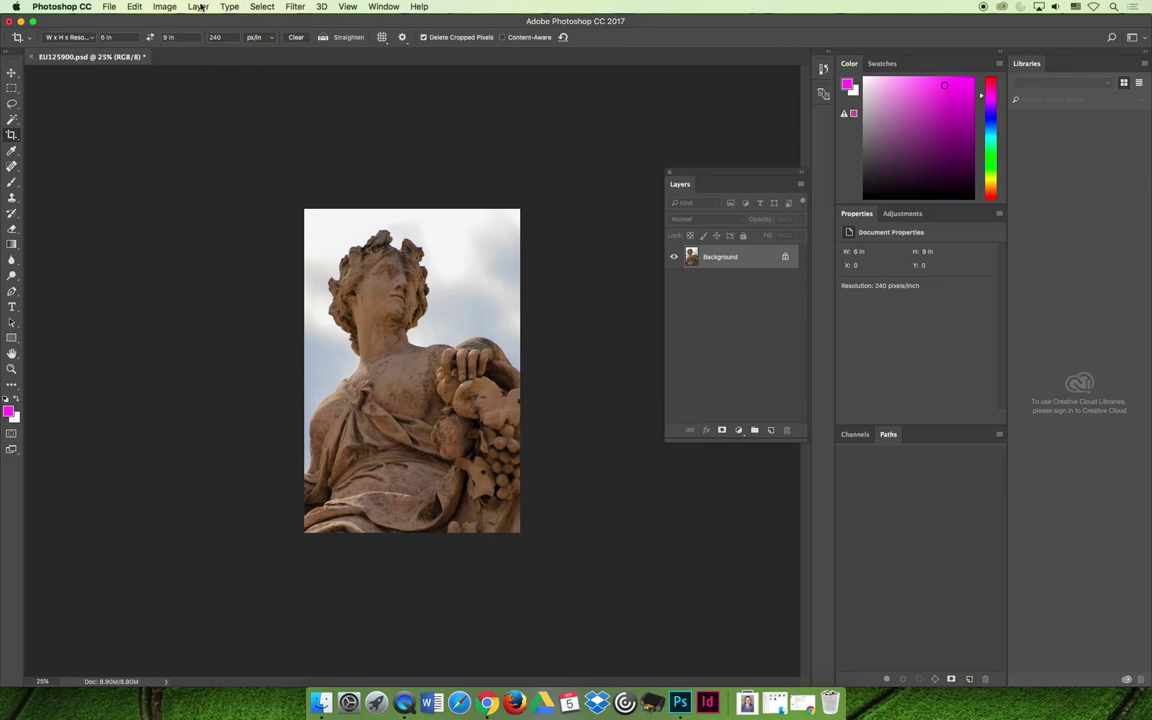
Step: Check the cropped photo's dimensions and resolution in Image Size, leaving the settings as they are
left_click(166, 7)
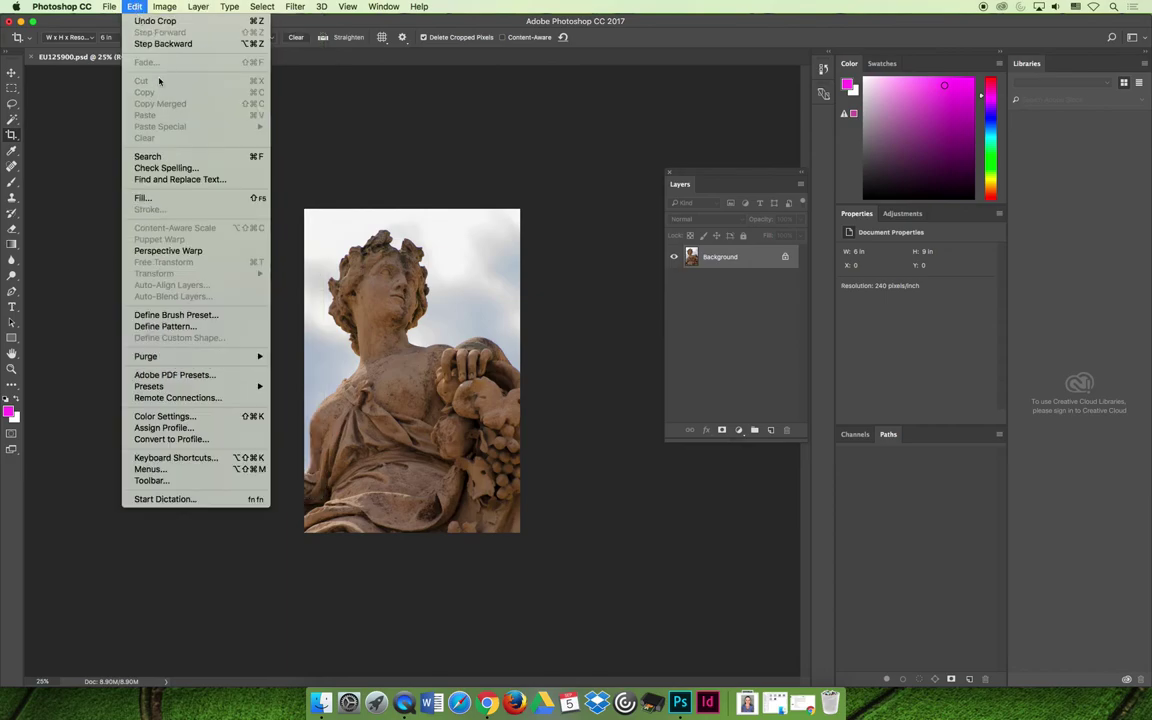
left_click(199, 101)
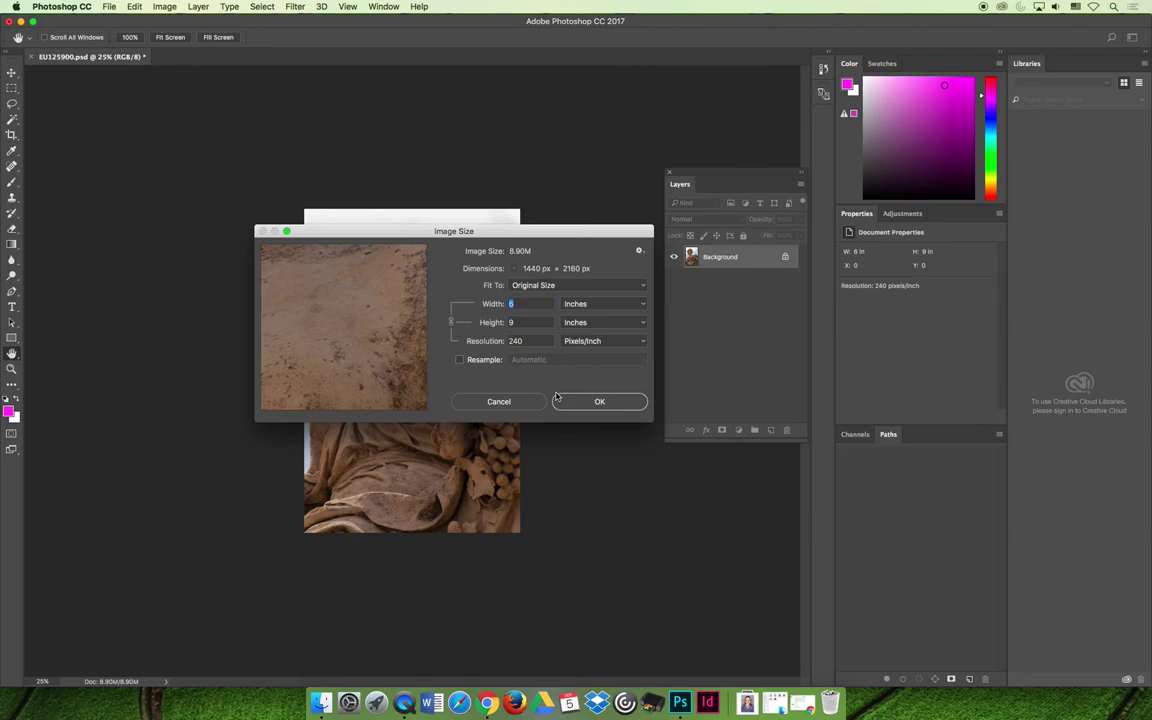
left_click(497, 401)
key("c")
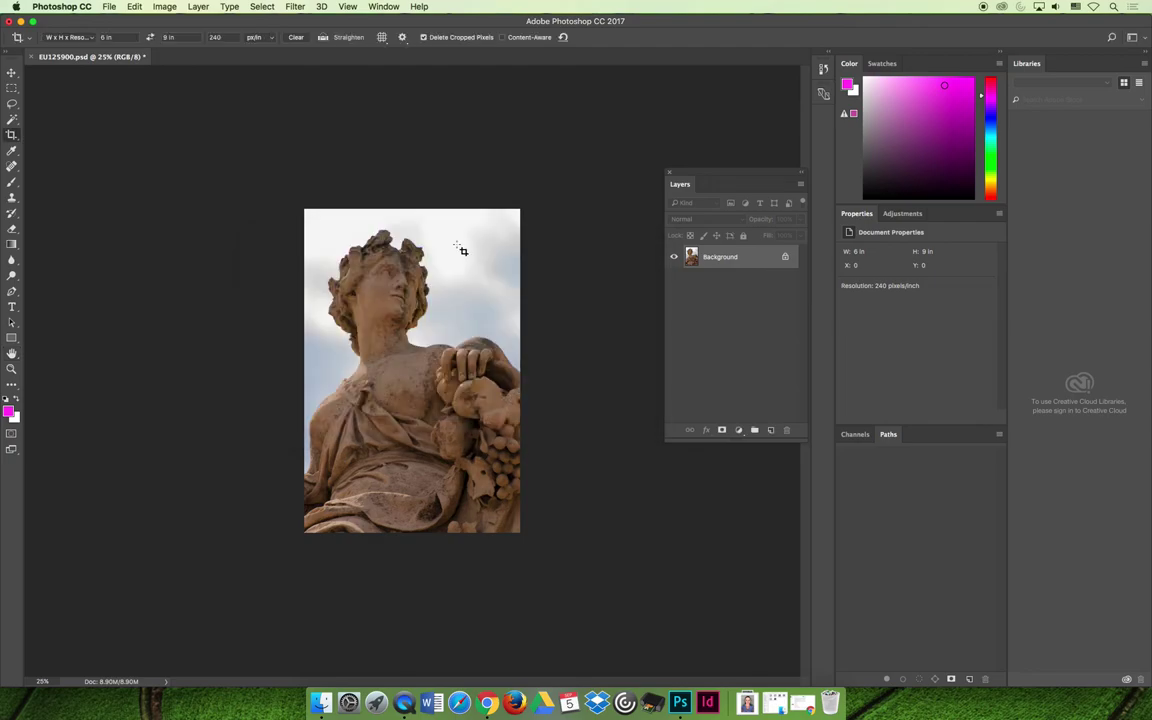
Step: Undo the 6 × 9 in crop to compare it with the full photo, and restore the crop
left_click(134, 6)
left_click(132, 21)
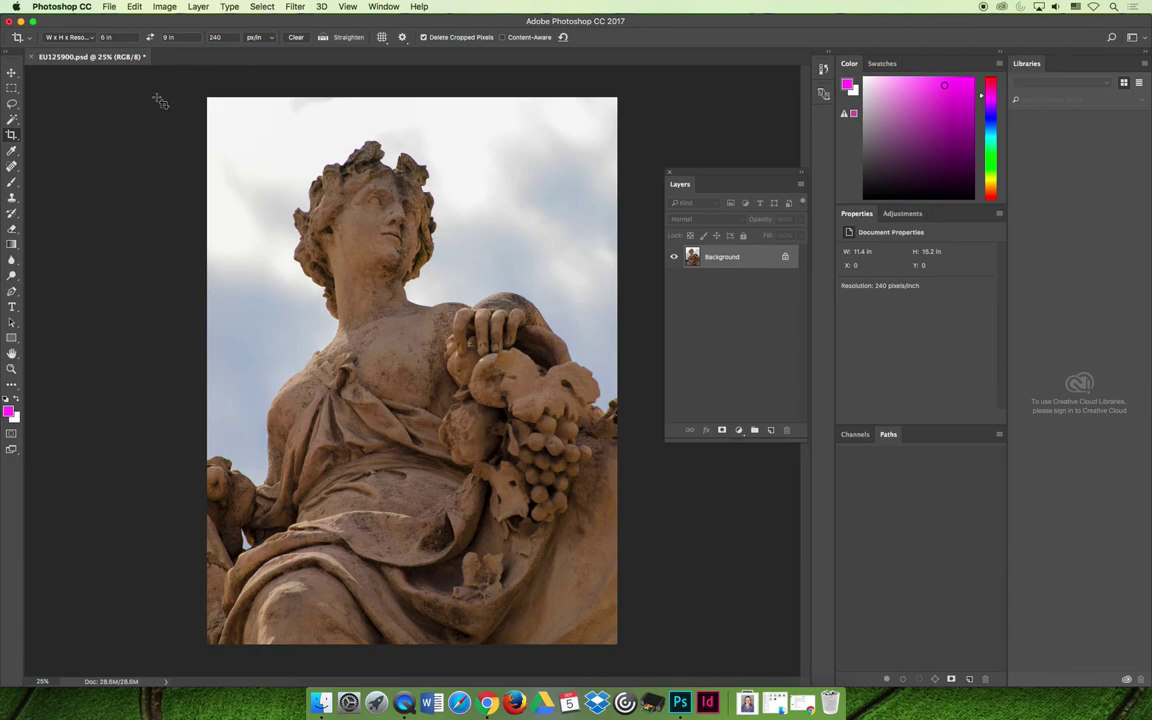
left_click(134, 7)
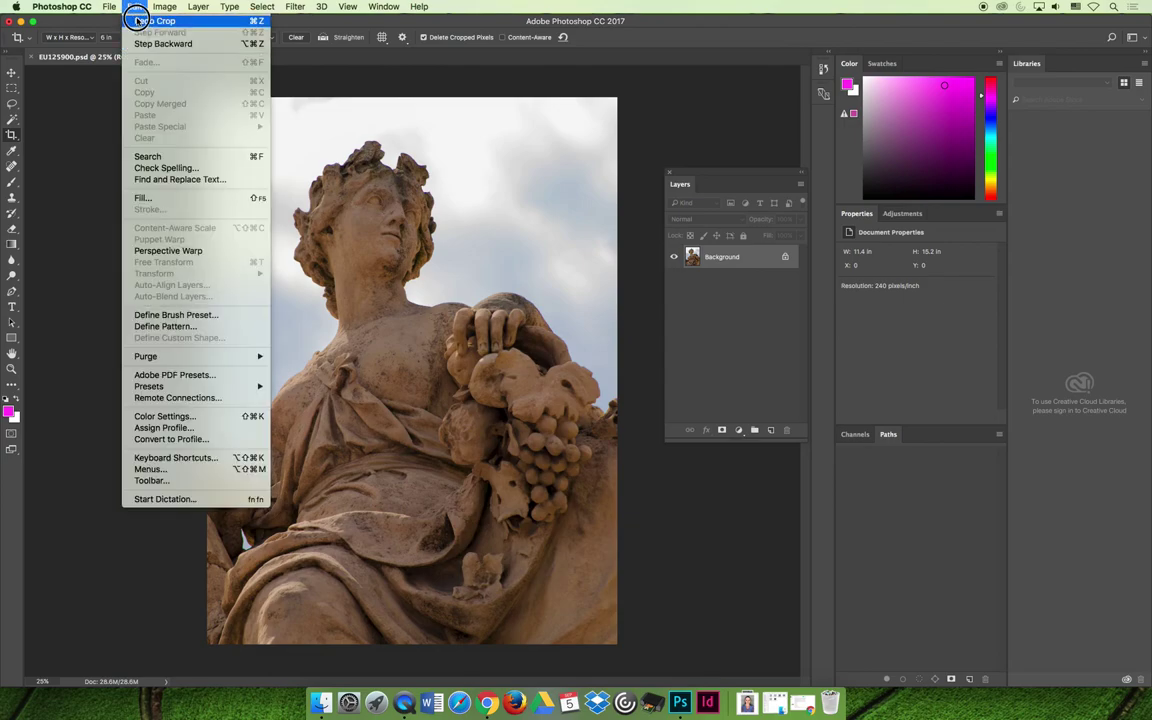
left_click(140, 20)
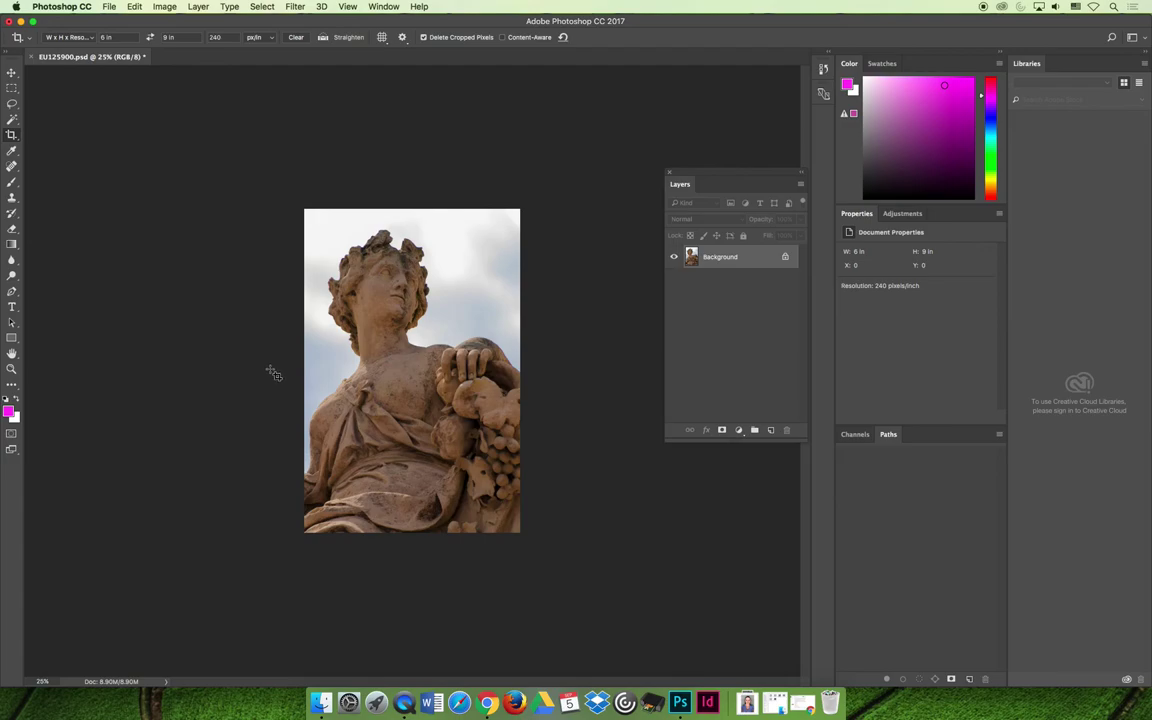
Step: Set the crop resolution to 300 px/in at 6 × 9 in and apply the crop to the whole image
left_click(11, 134)
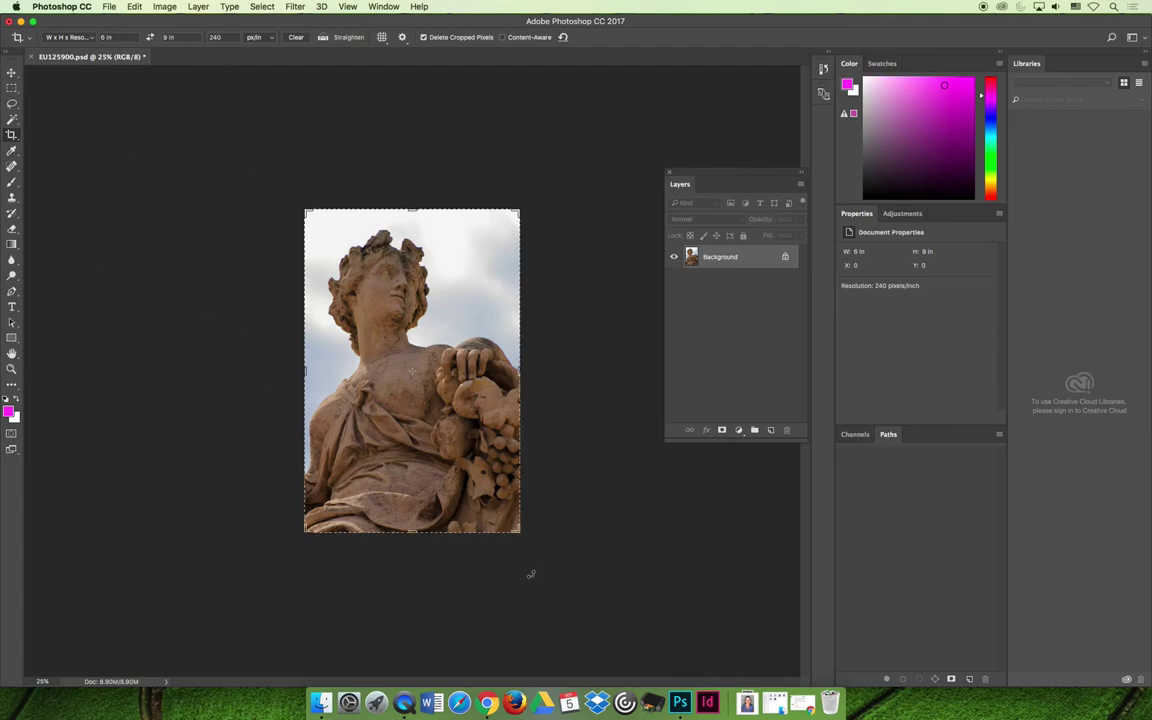
left_click(213, 37)
type("300")
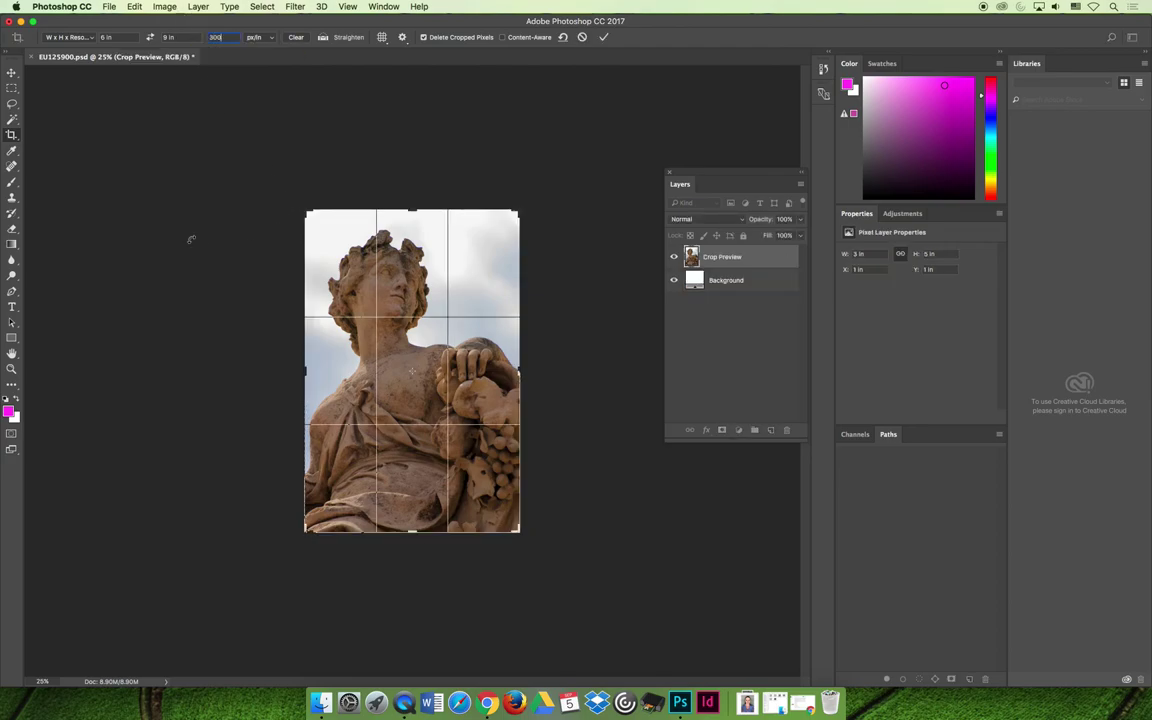
key("Return")
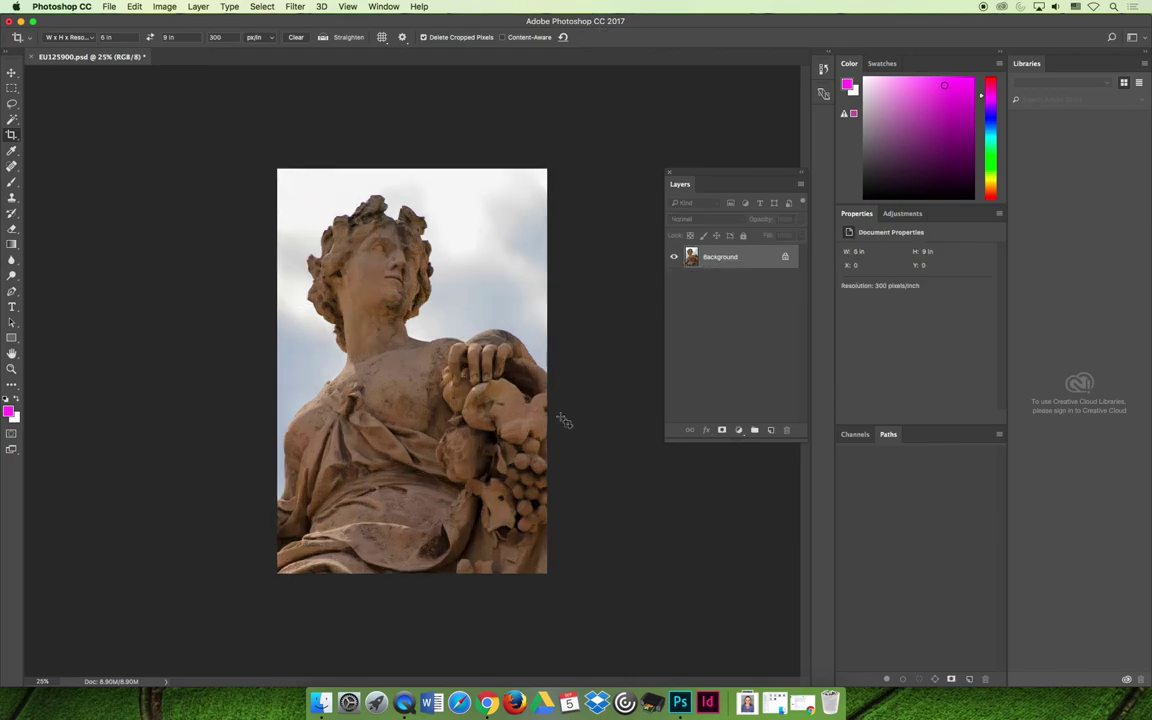
Step: Inspect the pixel dimensions and resolution of the recropped photo in Image Size without changing them
left_click(162, 7)
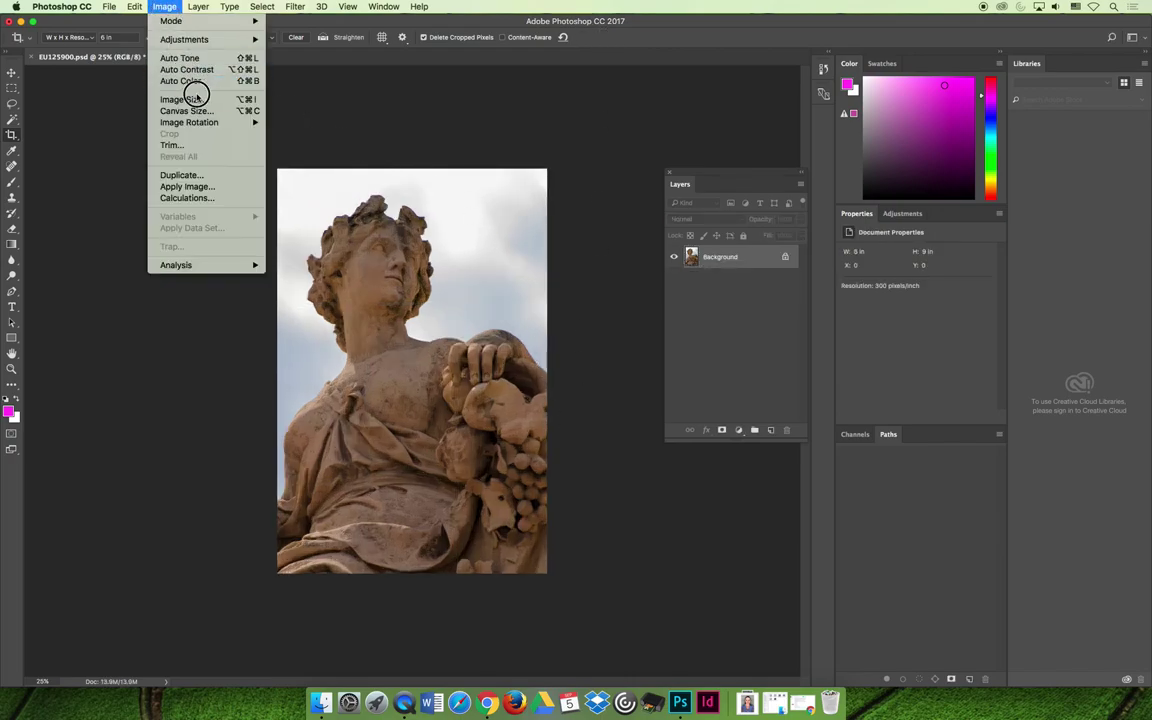
left_click(193, 100)
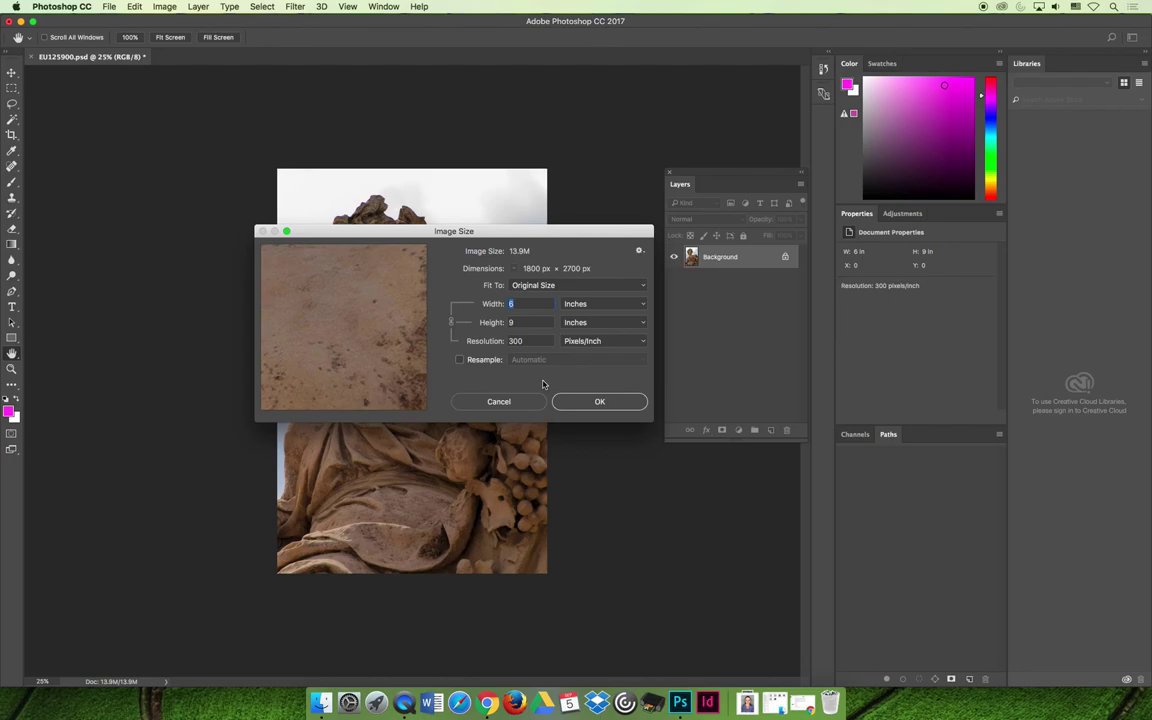
key("Escape")
key("c")
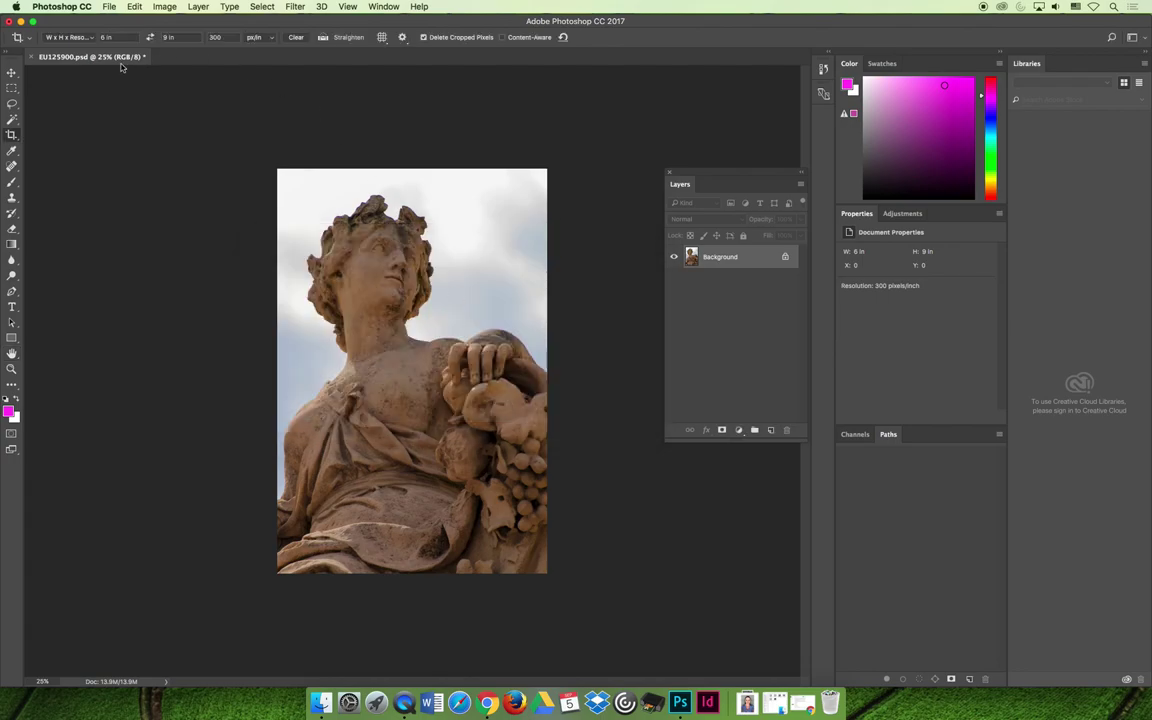
Step: Close EU125900.psd without saving the changes
key("super+w")
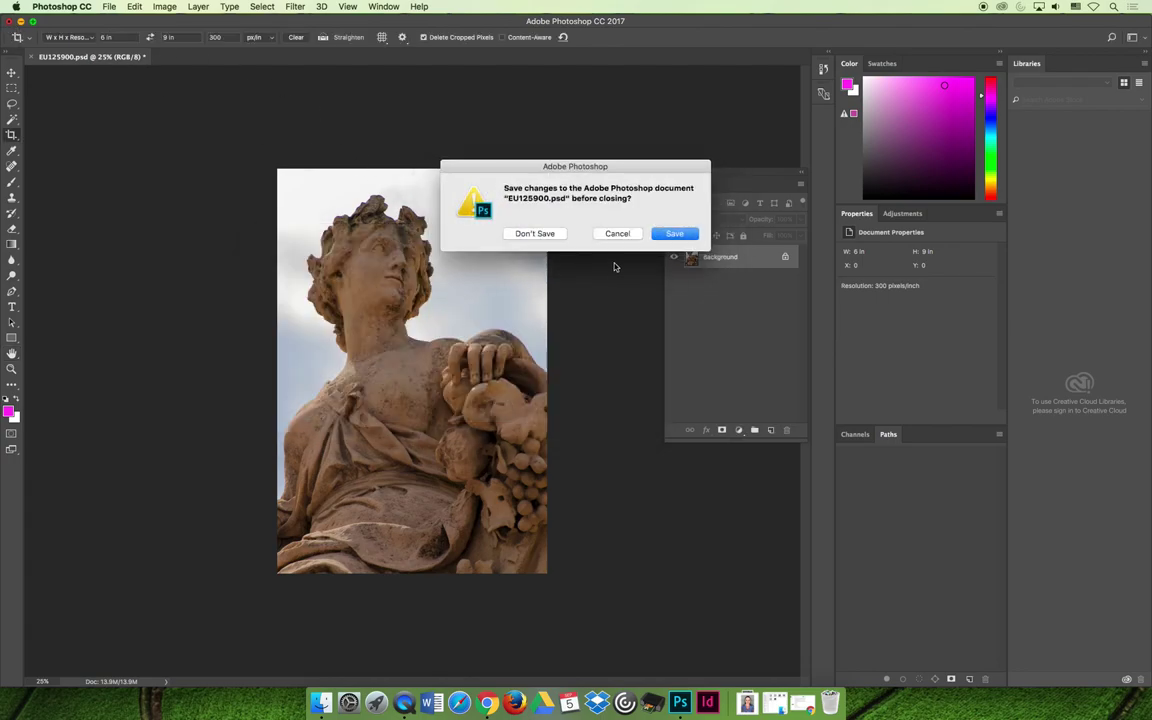
left_click(535, 236)
left_click(680, 702)
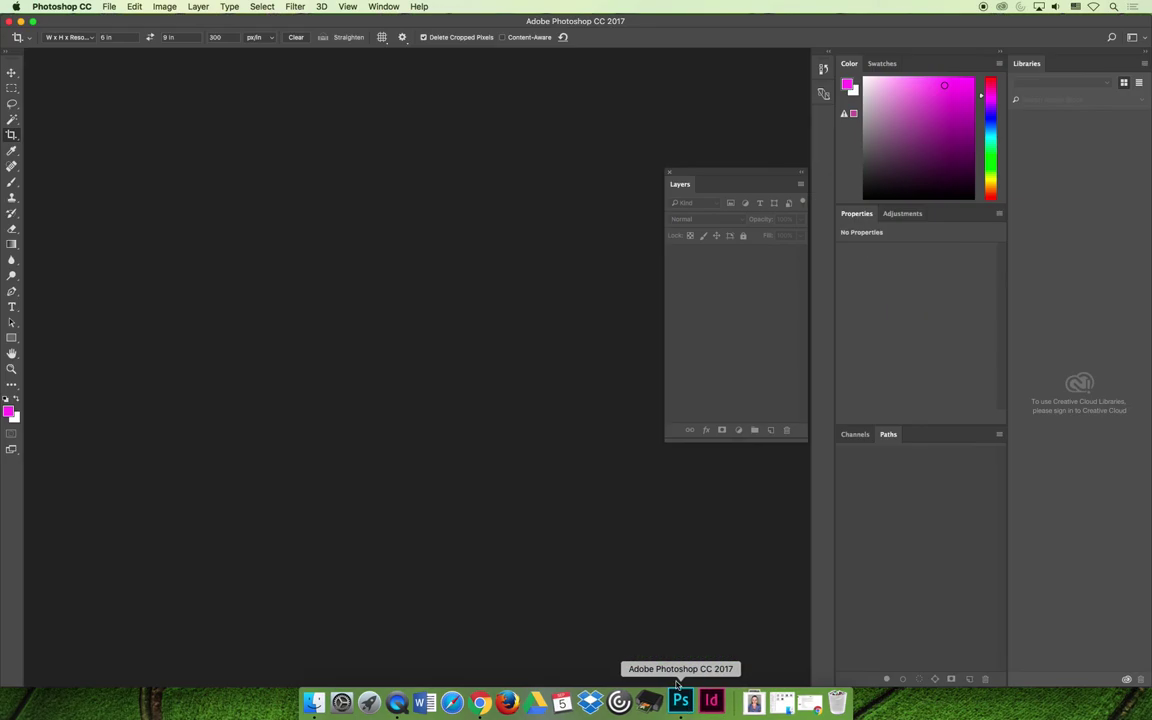